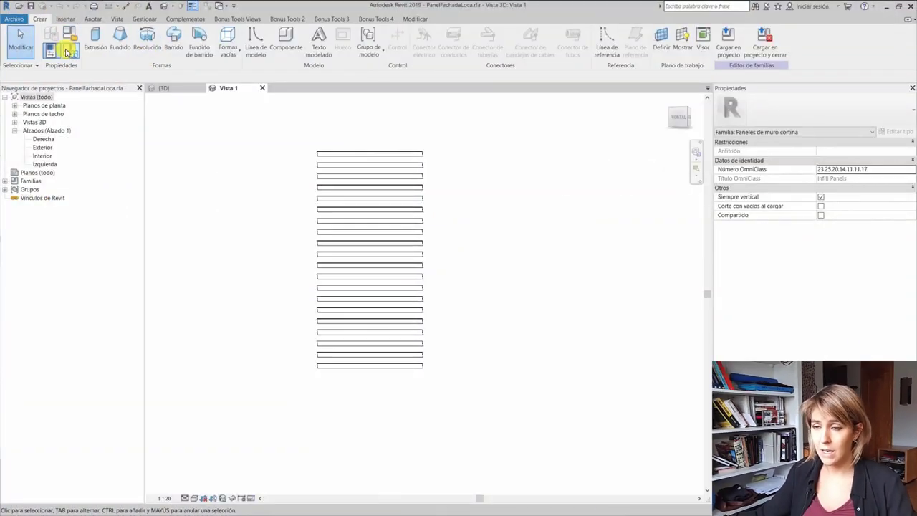
Step: Set L_Lama's formula to =AnguloGiro, which raises an 'Unidades incoherentes' error
left_click(68, 52)
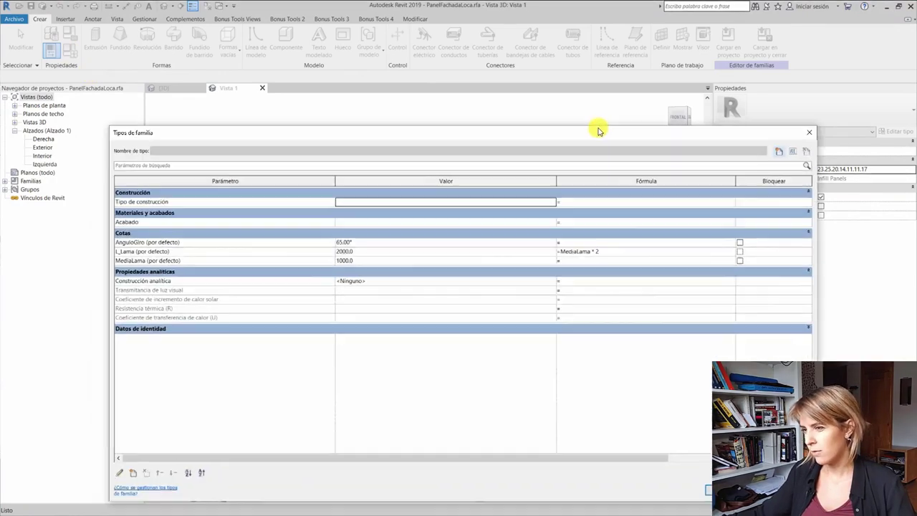
left_click_drag(597, 127, 577, 40)
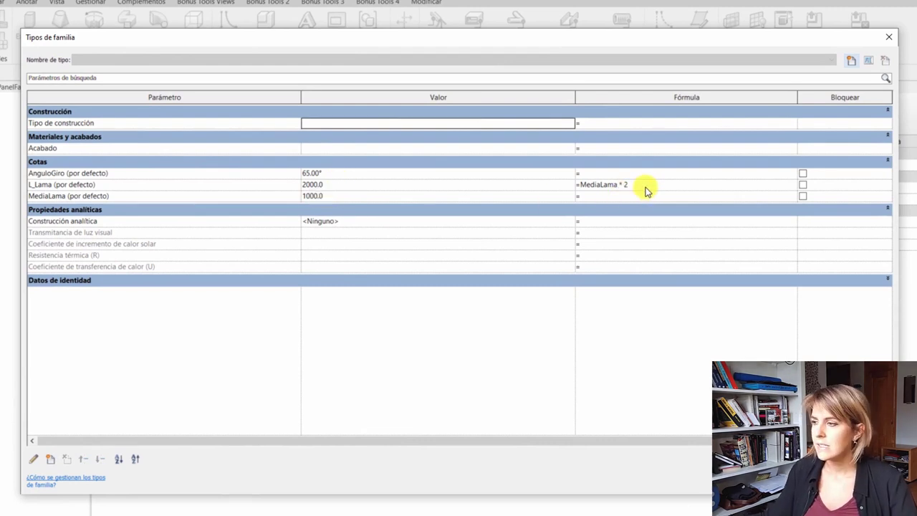
left_click(645, 187)
left_click(649, 186)
type("=AnguloGiro")
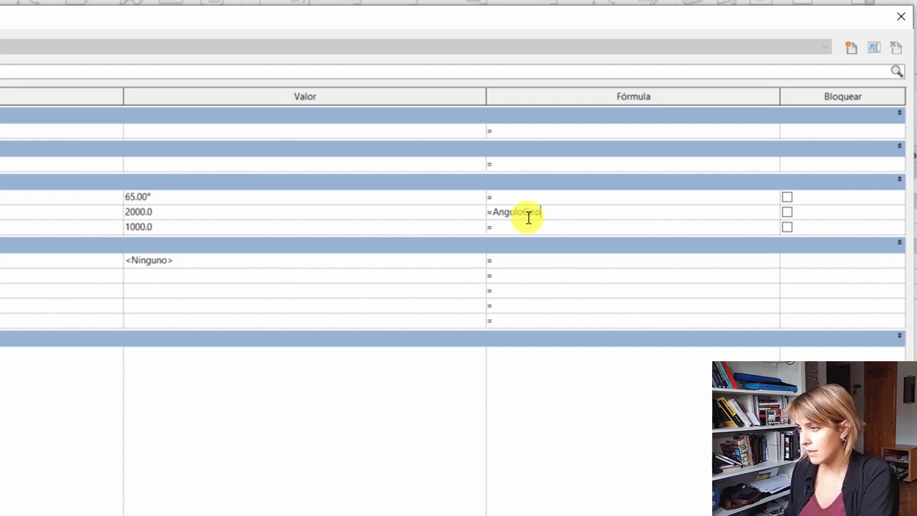
key("Return")
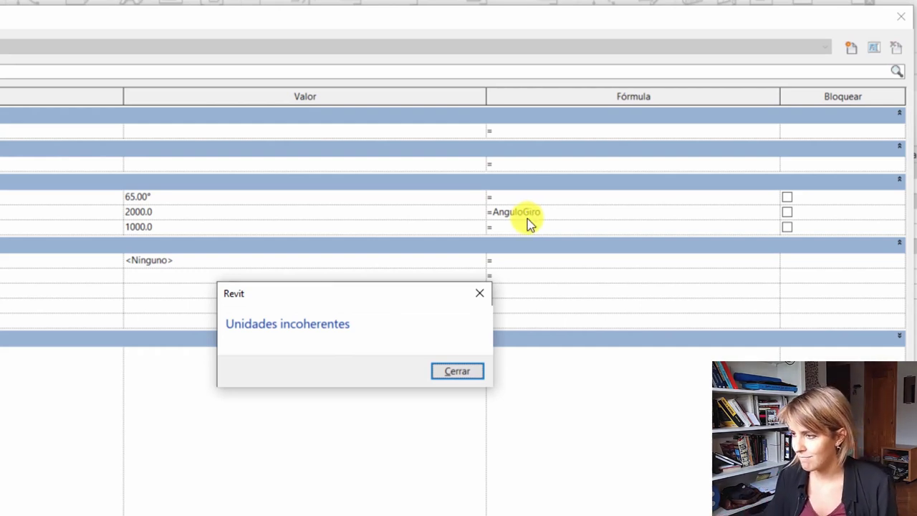
Step: Dismiss the units error and restore L_Lama's formula to MediaLama * 2
left_click(475, 380)
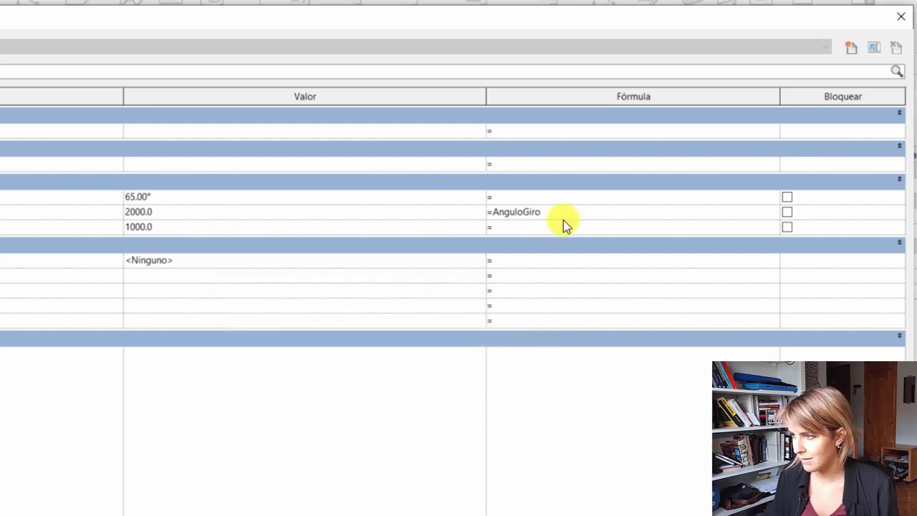
key("Return")
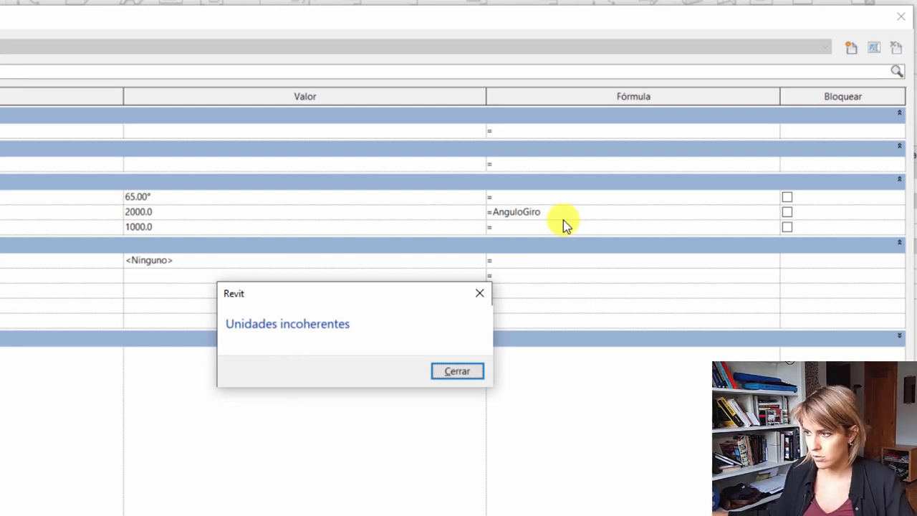
key("Return")
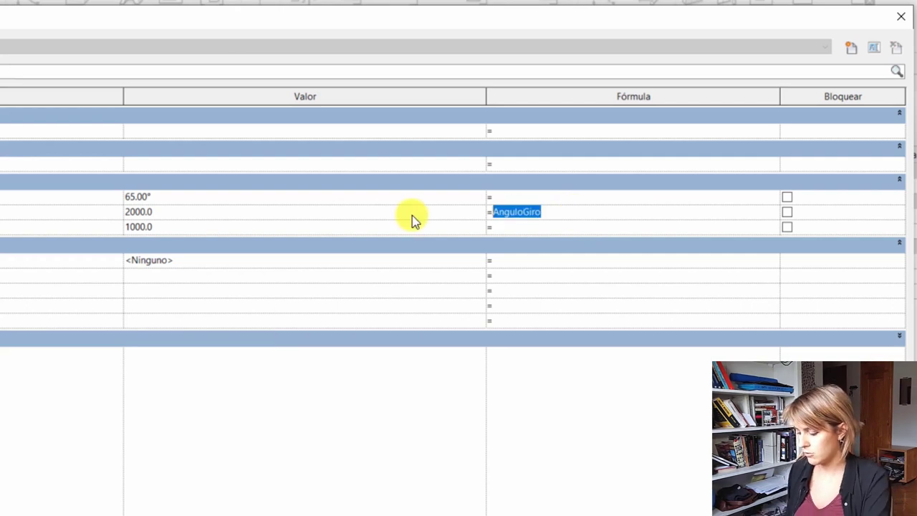
type("Media")
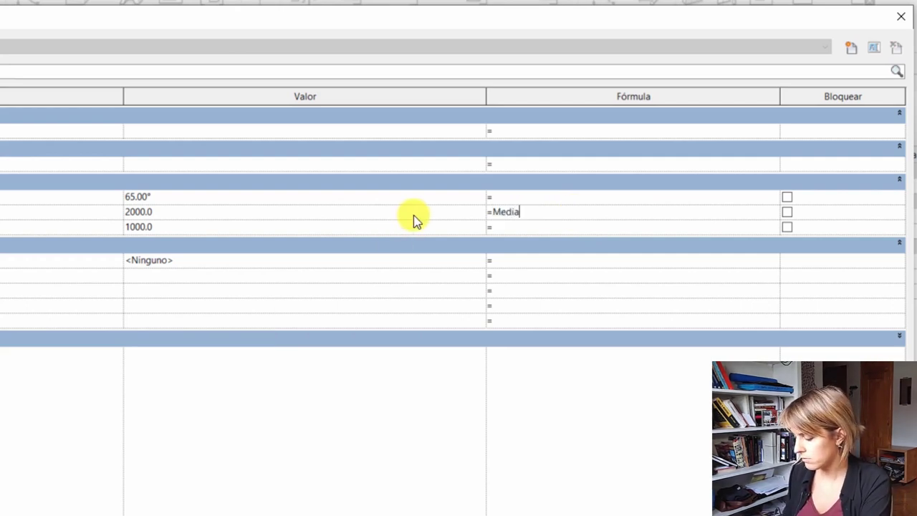
type("Lama * 2")
key("Tab")
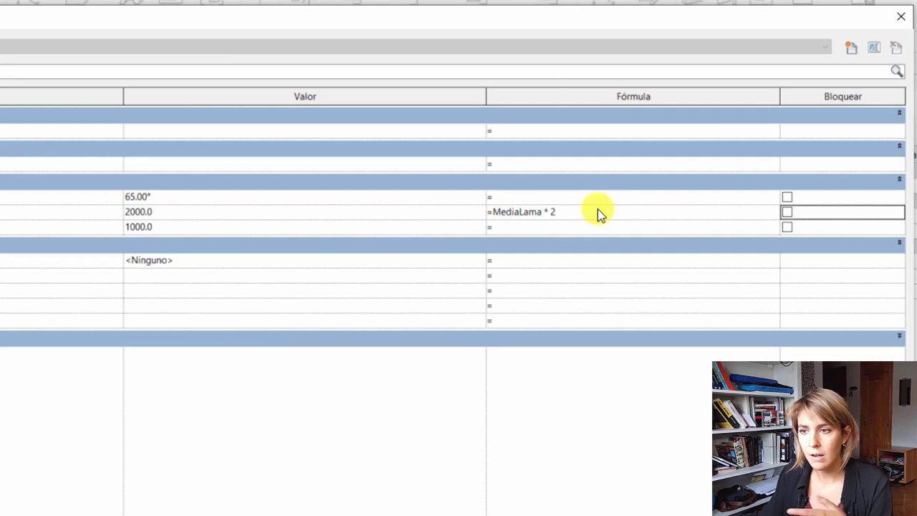
Step: Multiply L_Lama's formula by AnguloGiro, which triggers another inconsistent-units error
left_click(596, 212)
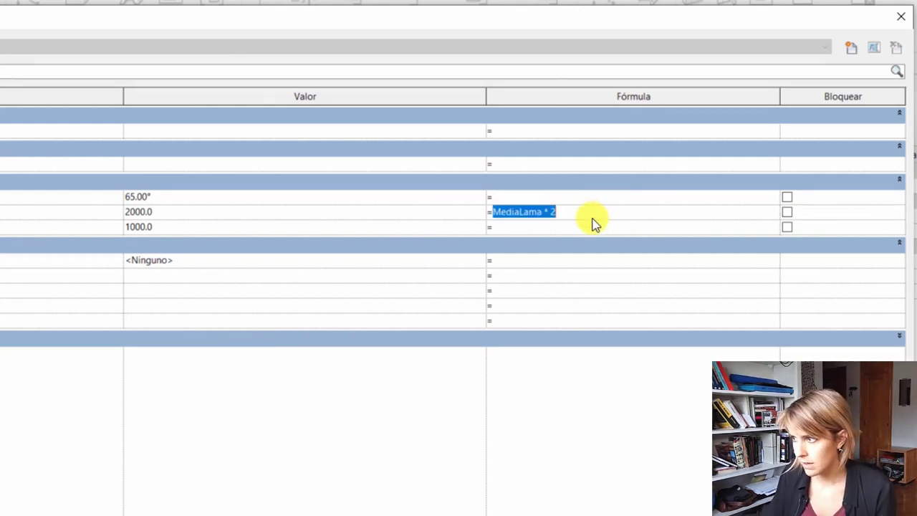
left_click(594, 213)
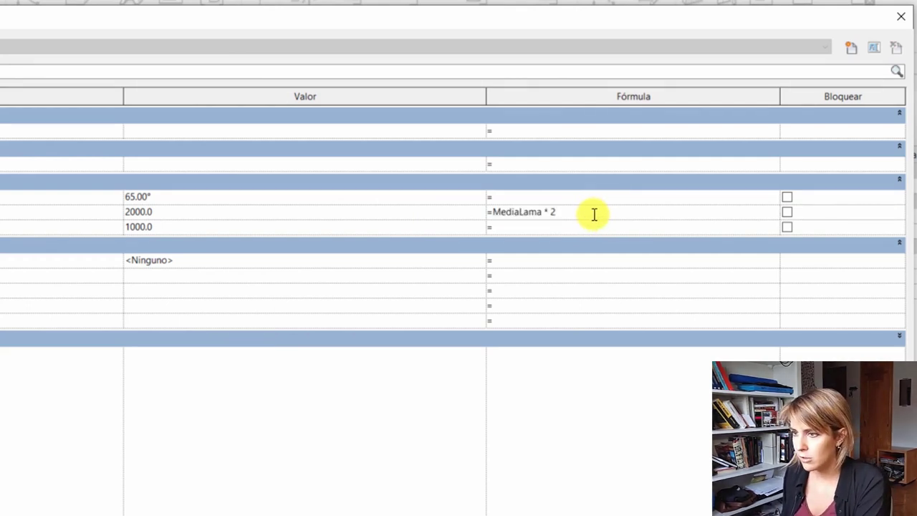
type("*AnguloGiro")
key("Tab")
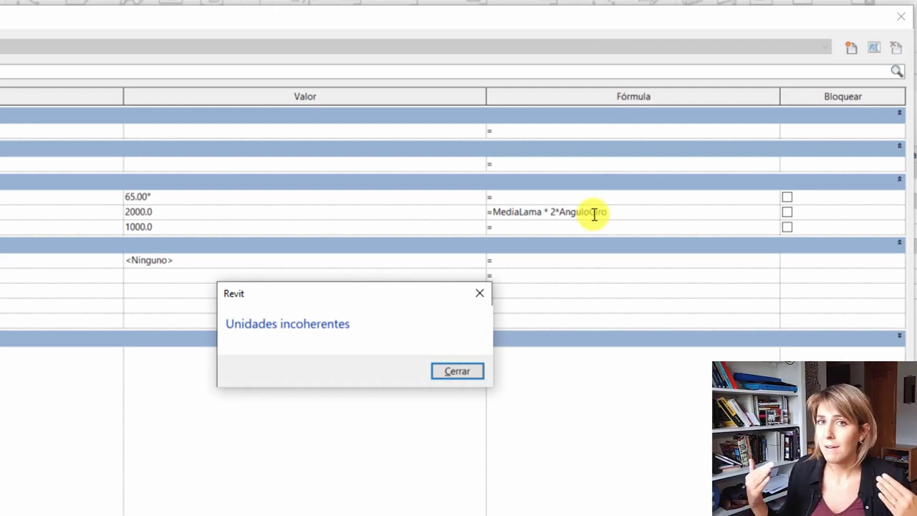
left_click(459, 374)
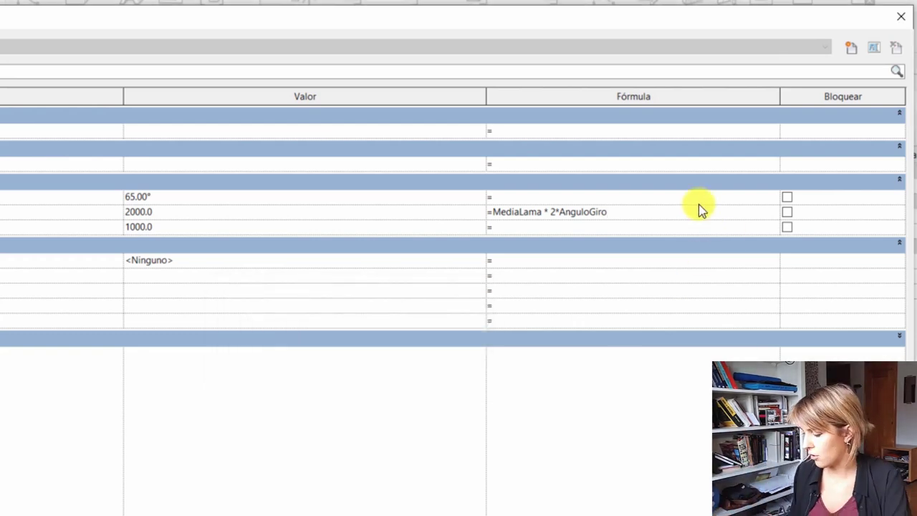
Step: Append a division sign, clear the end-of-expression errors, and delete AnguloGiro from the formula
type("/")
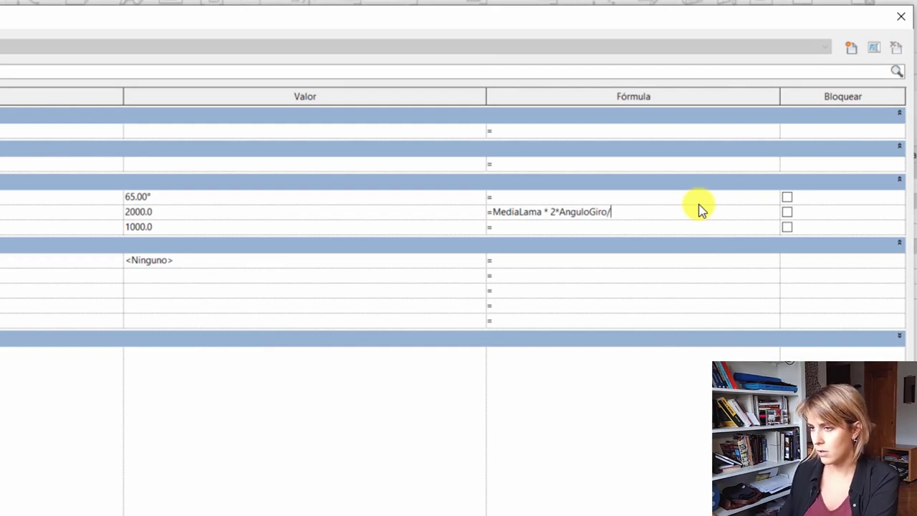
left_click(153, 208)
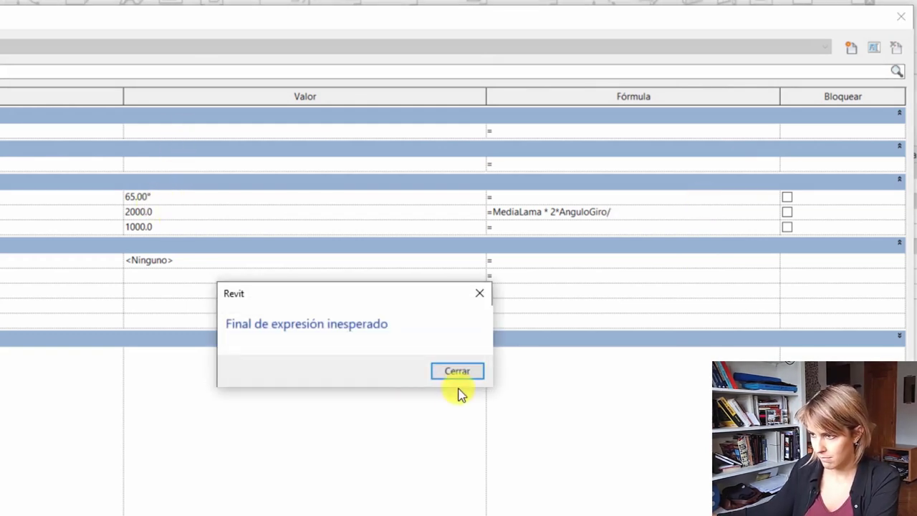
left_click(458, 371)
left_click(178, 212)
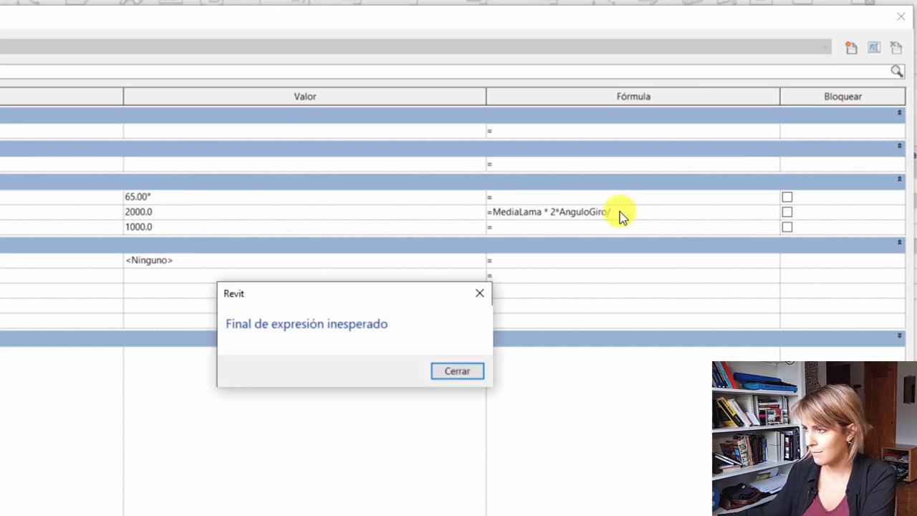
left_click(474, 370)
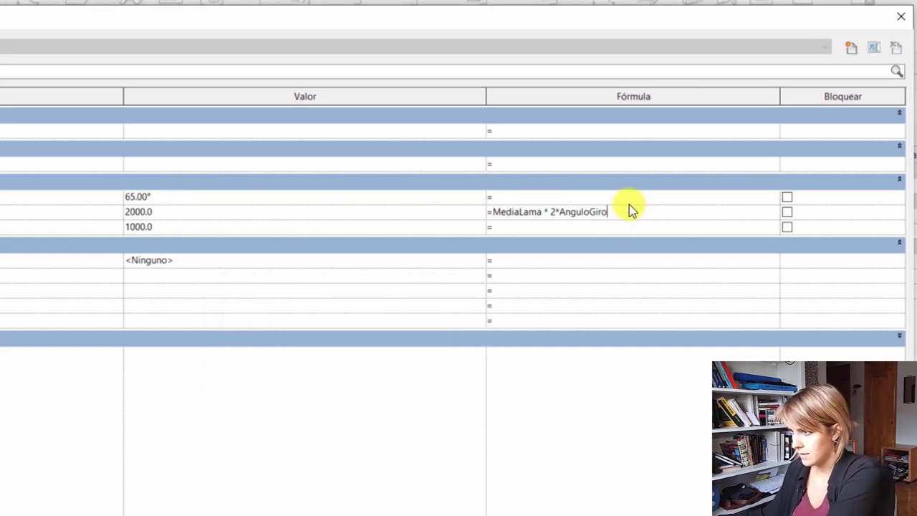
key("BackSpace")
key("BackSpace")
key("BackSpace")
left_click(369, 244)
Step: Remove the trailing multiplication sign so L_Lama's formula is back to MediaLama * 2
left_click(447, 369)
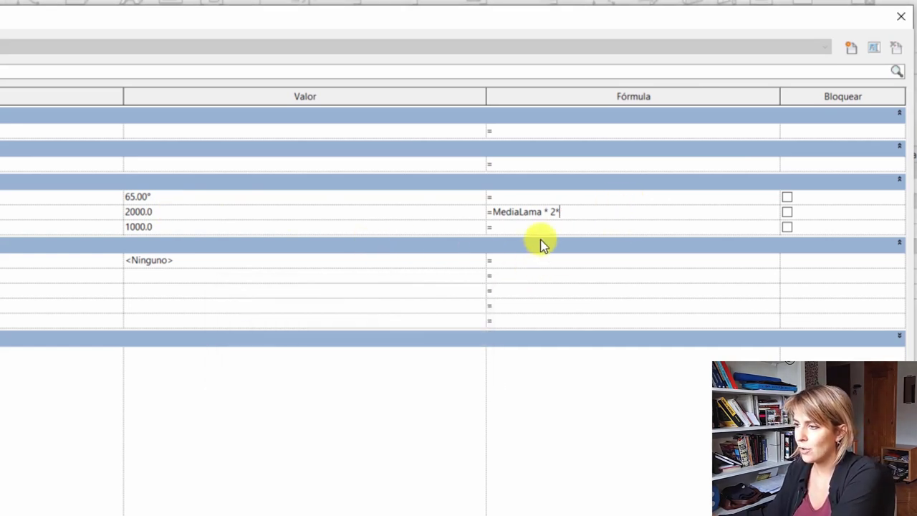
key("BackSpace")
key("Return")
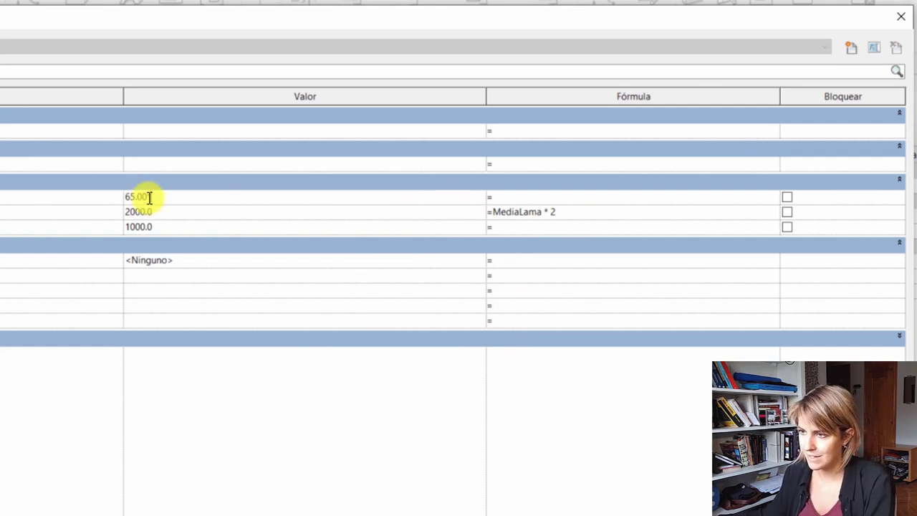
Step: Replace 65.00 in L_Lama's formula with AnguloGiro over 1°, giving a value of 130000.0
left_click_drag(149, 197, 117, 198)
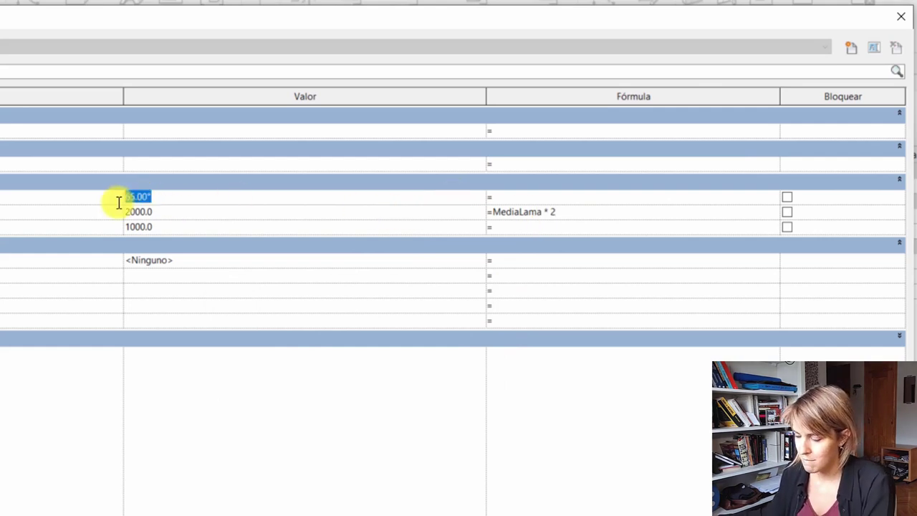
left_click(594, 216)
left_click(595, 215)
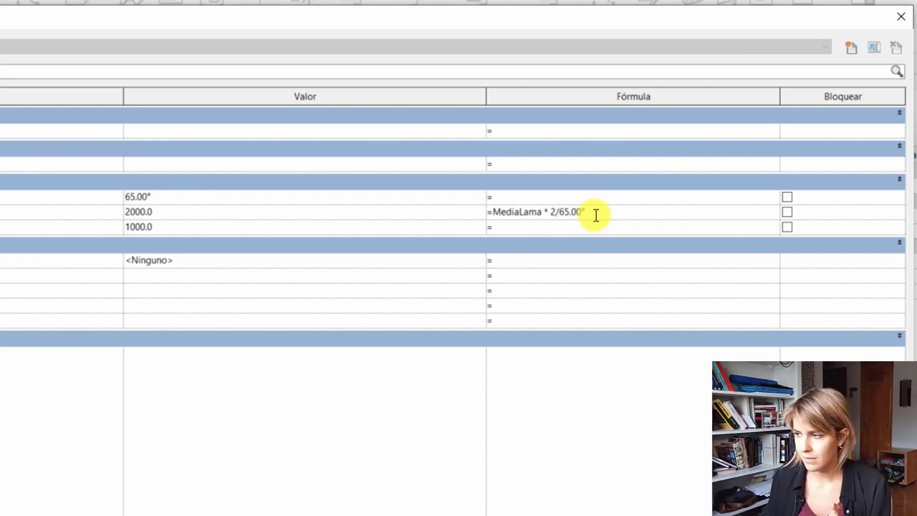
left_click_drag(559, 212, 581, 212)
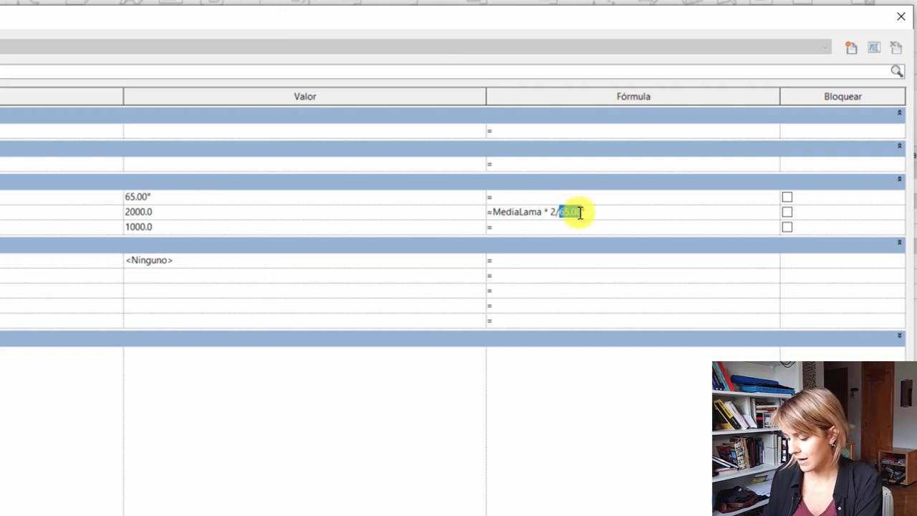
key("BackSpace")
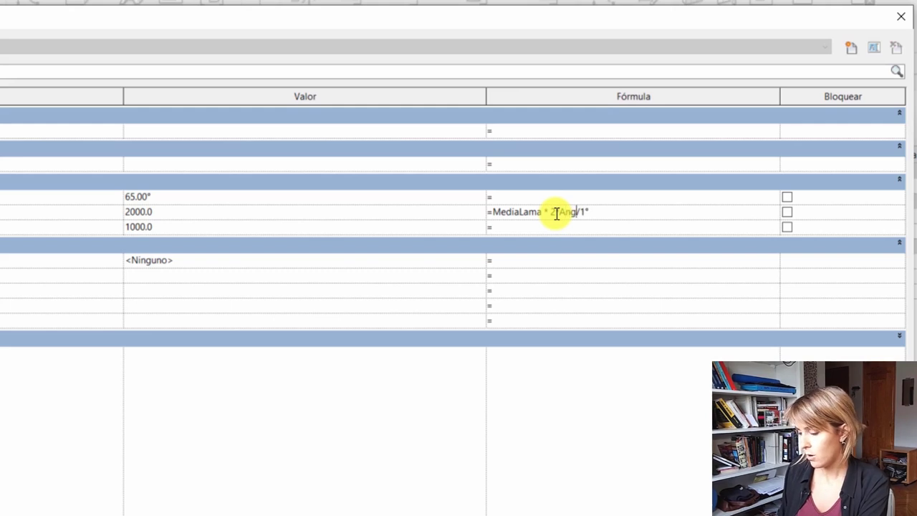
type("uloGiro")
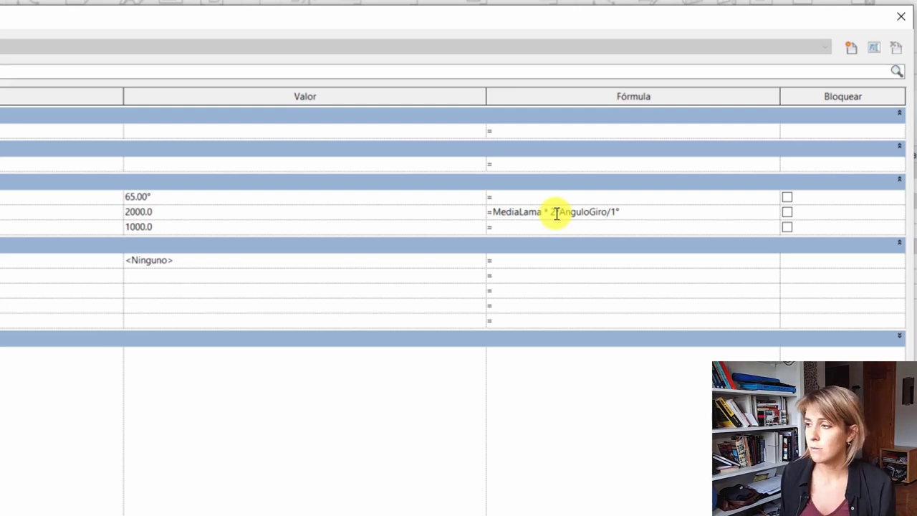
key("Tab")
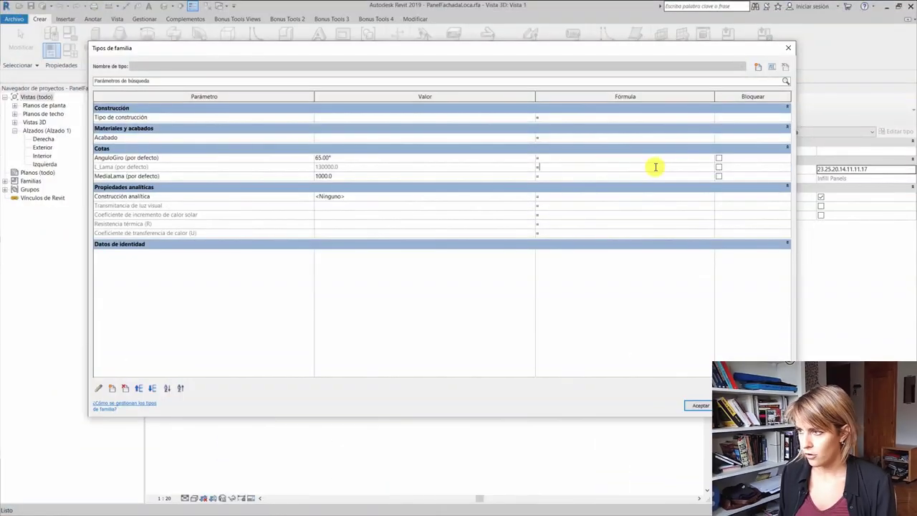
Step: Commit the cleared L_Lama formula, leaving a plain value of 130000.0
key("Tab")
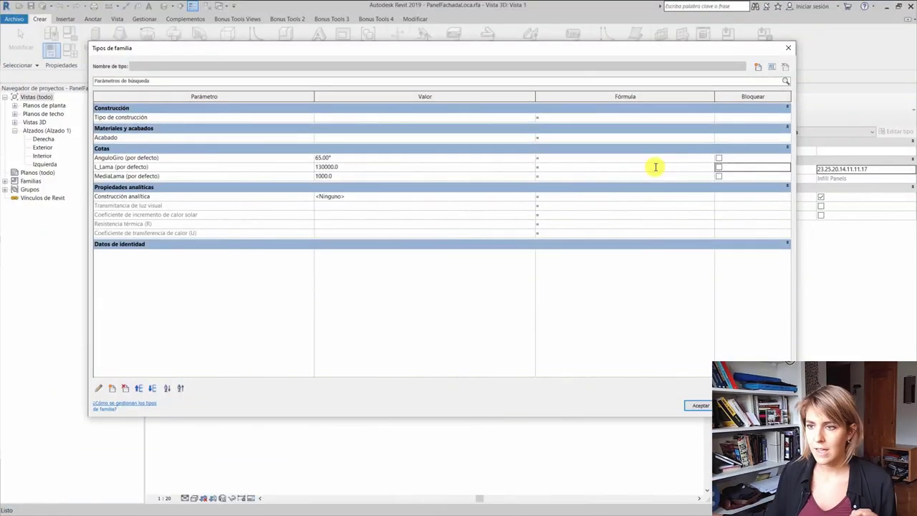
Step: Set L_Lama's formula to MediaLama, fixing the rejected lowercase 'medialama', so it reads 1000.0
left_click(656, 168)
left_click(656, 170)
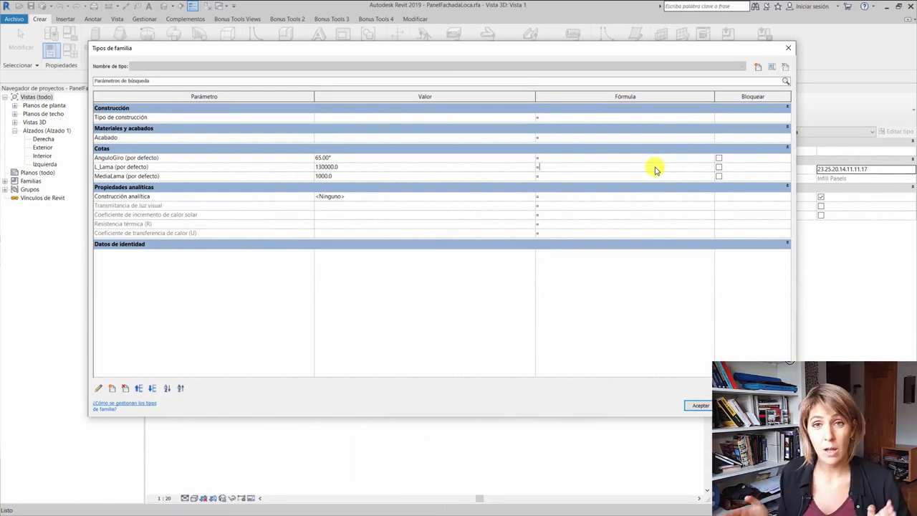
type("medial")
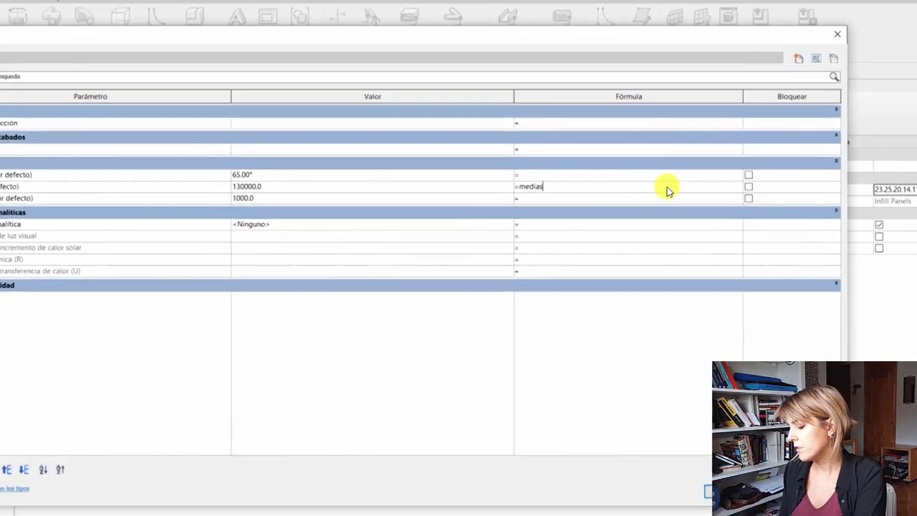
type("ama")
key("Return")
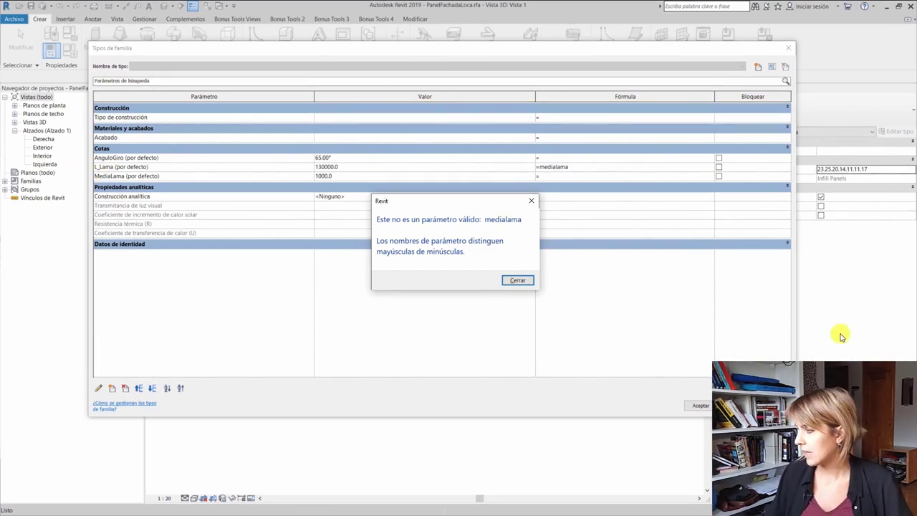
left_click(517, 280)
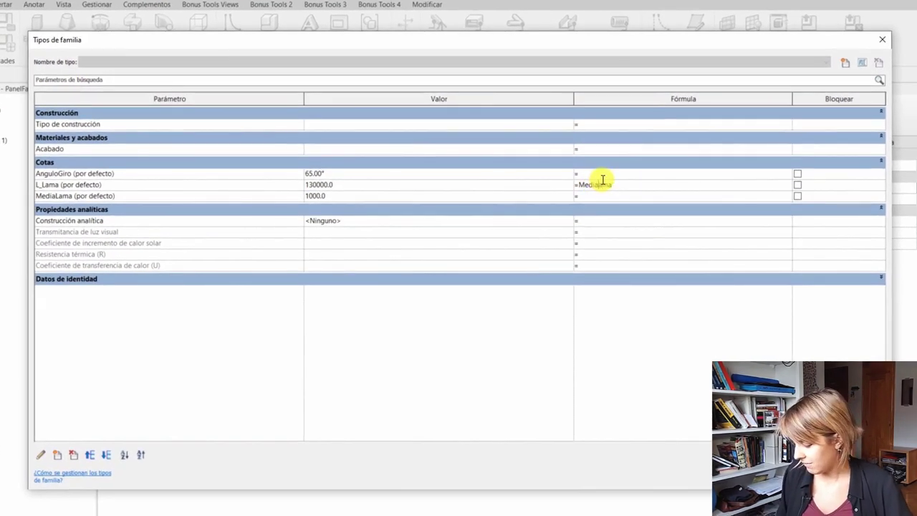
key("Tab")
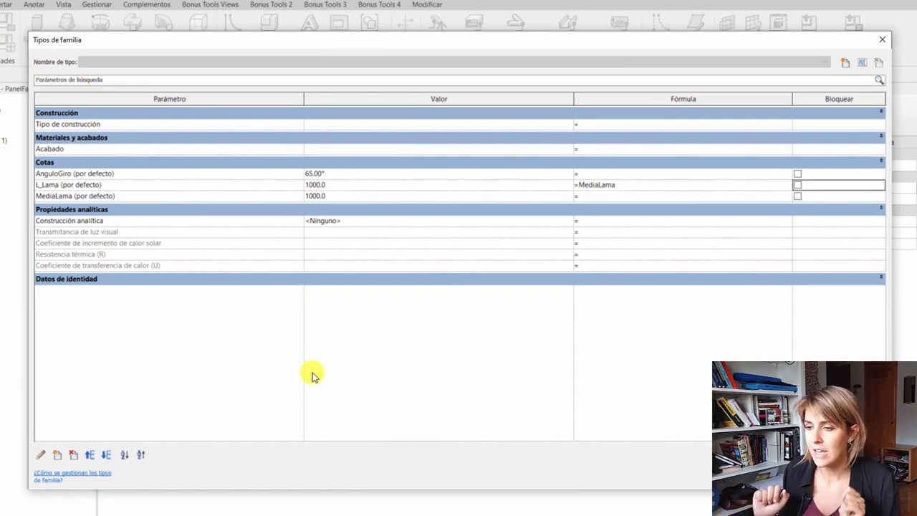
Step: Create a length type parameter named a-b in the Cotas group
left_click(60, 456)
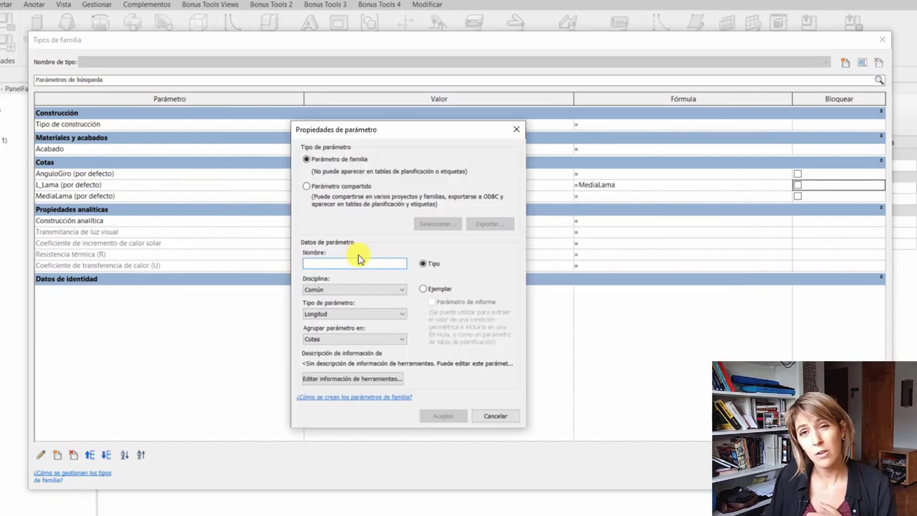
type("a")
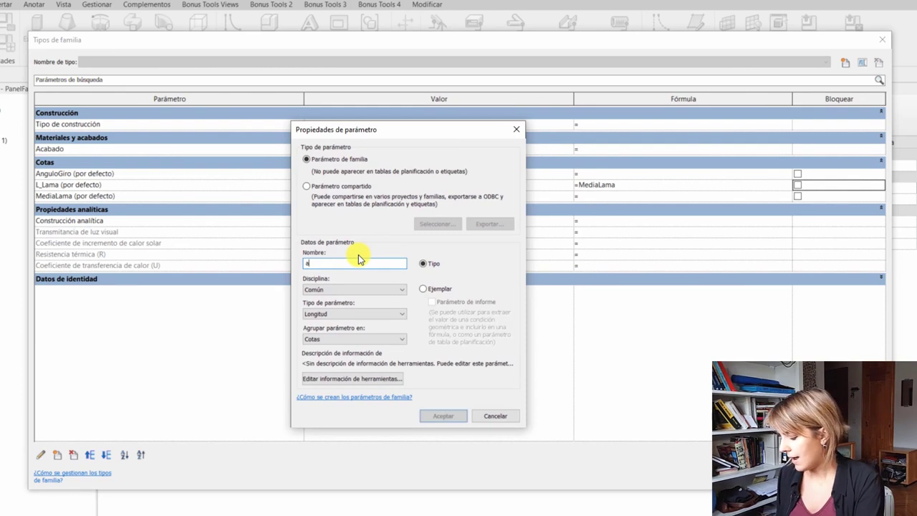
type("-b")
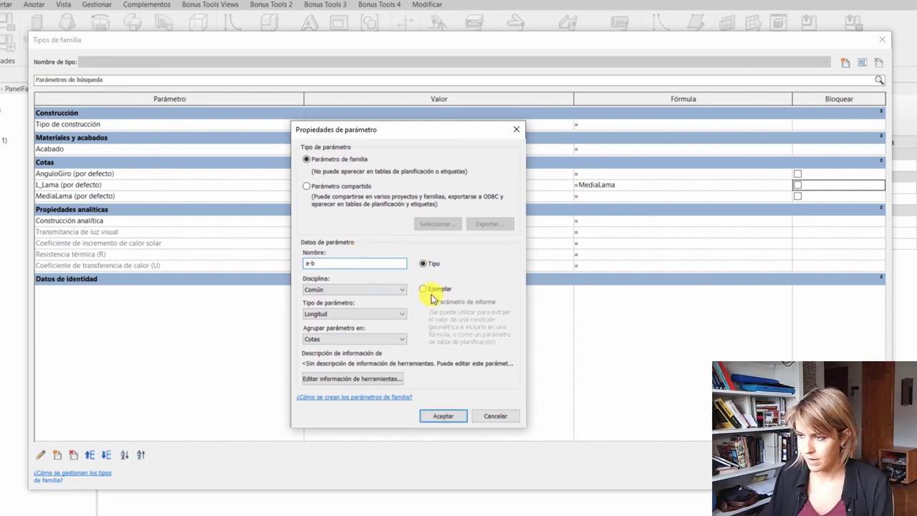
left_click(444, 415)
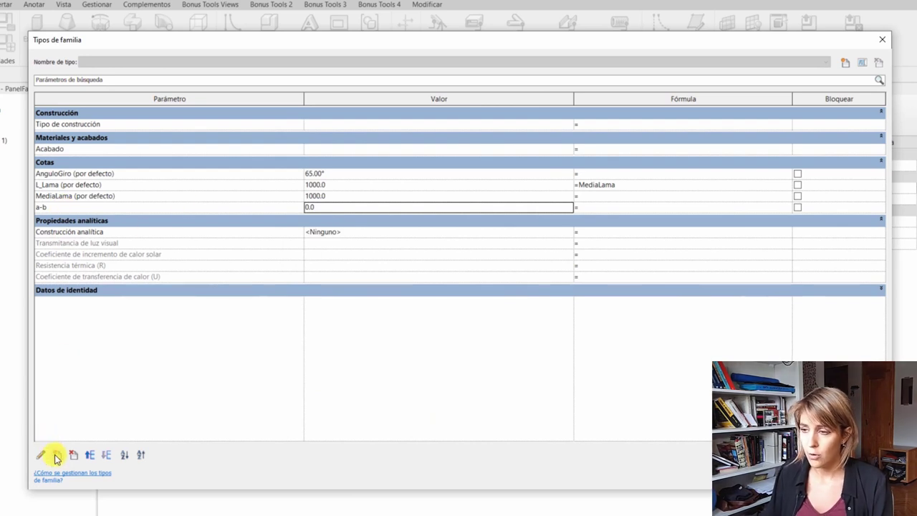
left_click(322, 207)
type("1")
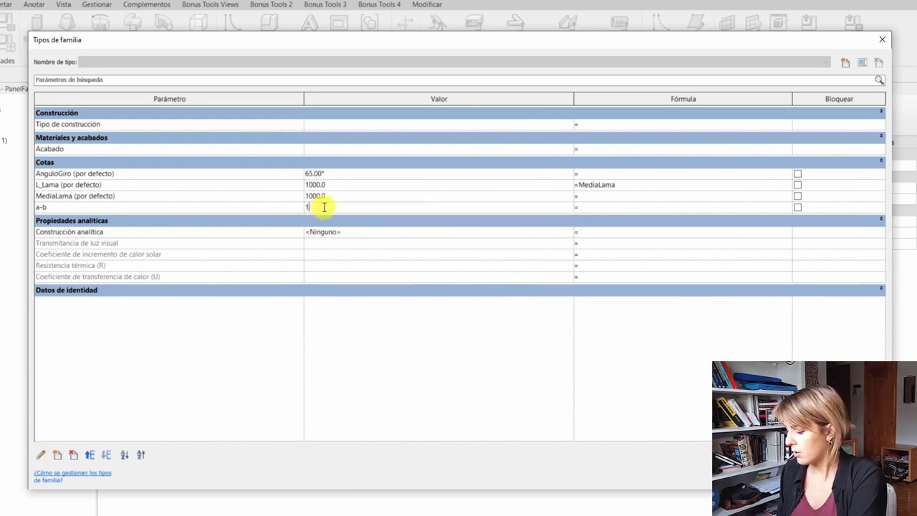
Step: Set a-b to 150.0 and create a new length type parameter named a
type("500")
key("Tab")
left_click(57, 456)
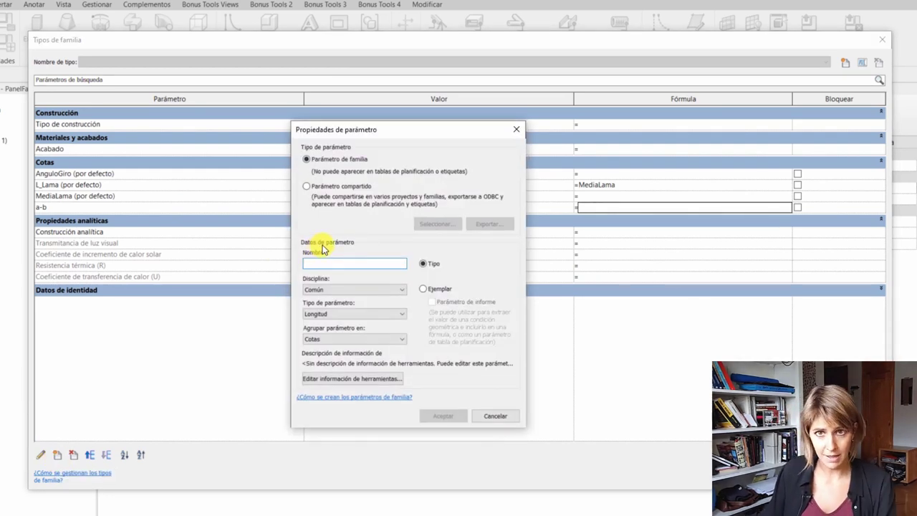
type("a")
key("Return")
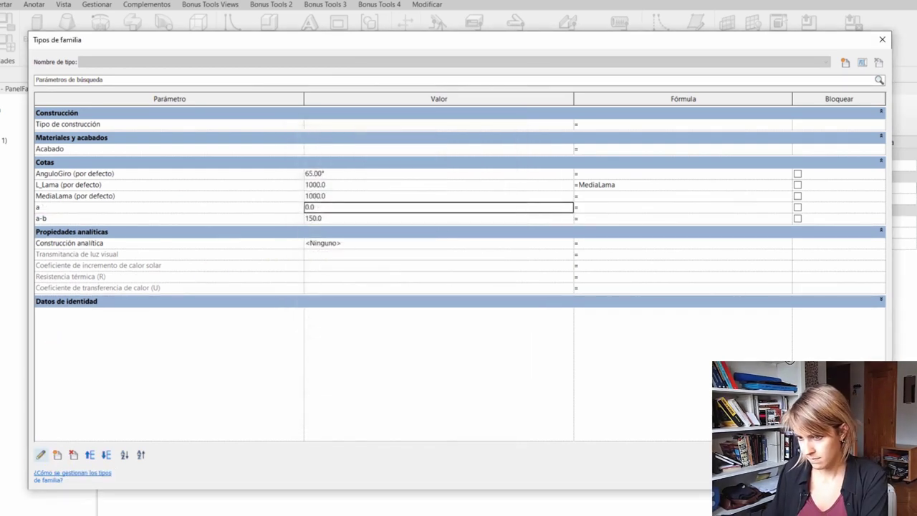
Step: Create two more length type parameters named b and c
left_click(57, 456)
type("b")
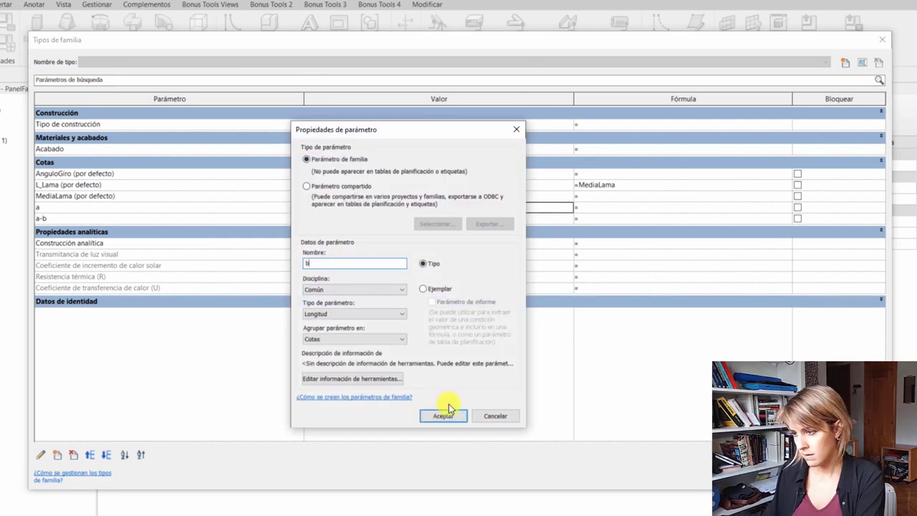
key("Return")
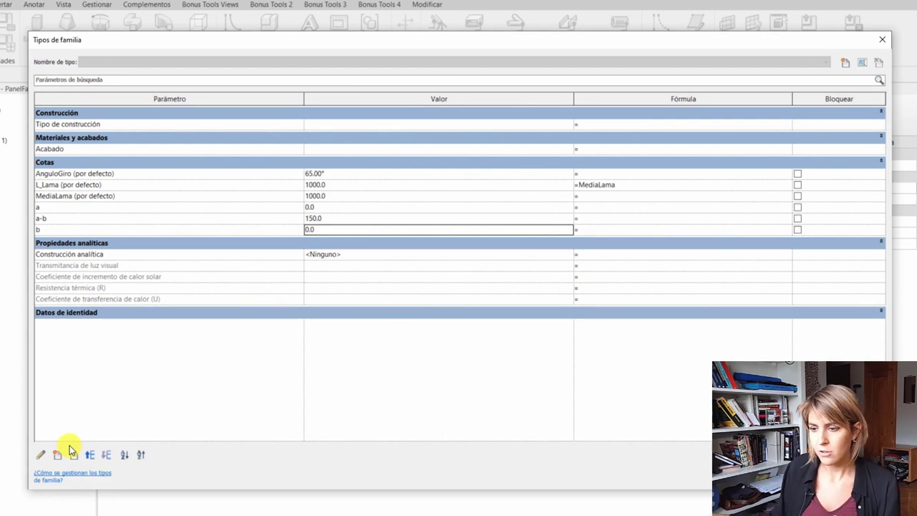
left_click(57, 455)
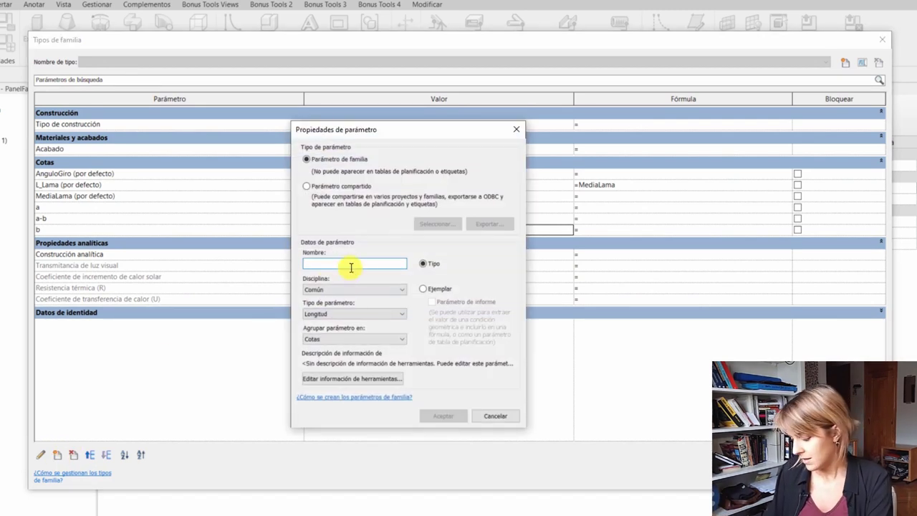
type("c")
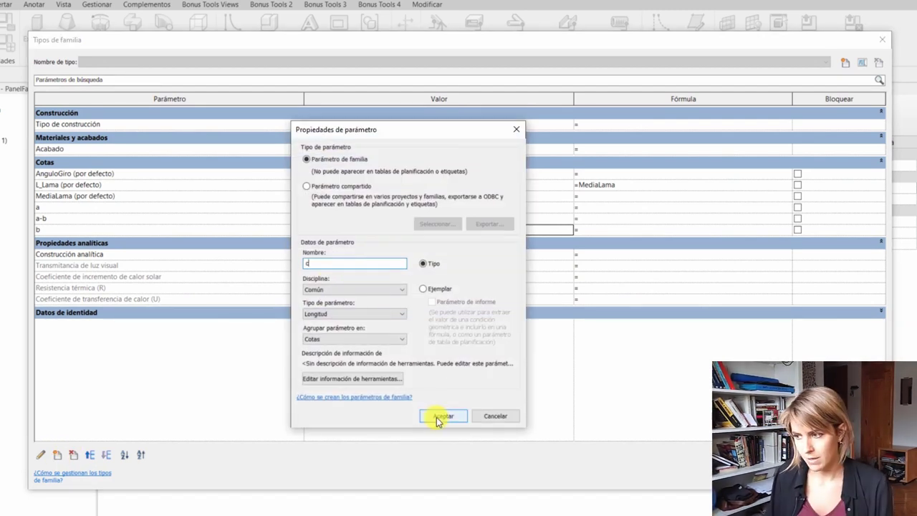
left_click(431, 412)
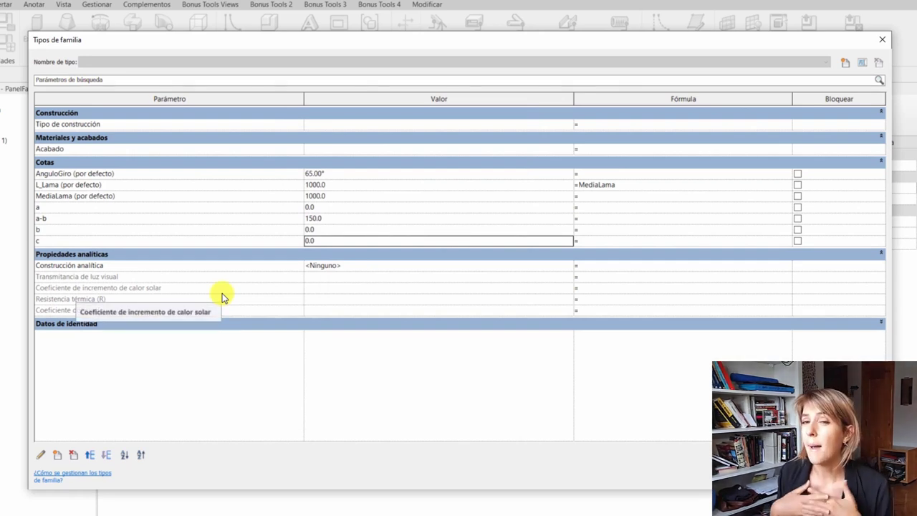
Step: Set parameter a to 800 and parameter b to 20
left_click(340, 207)
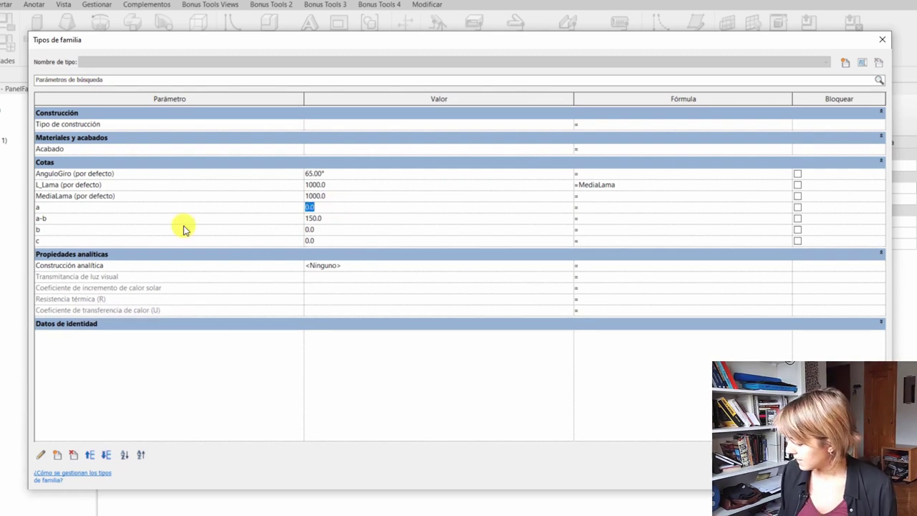
type("8000")
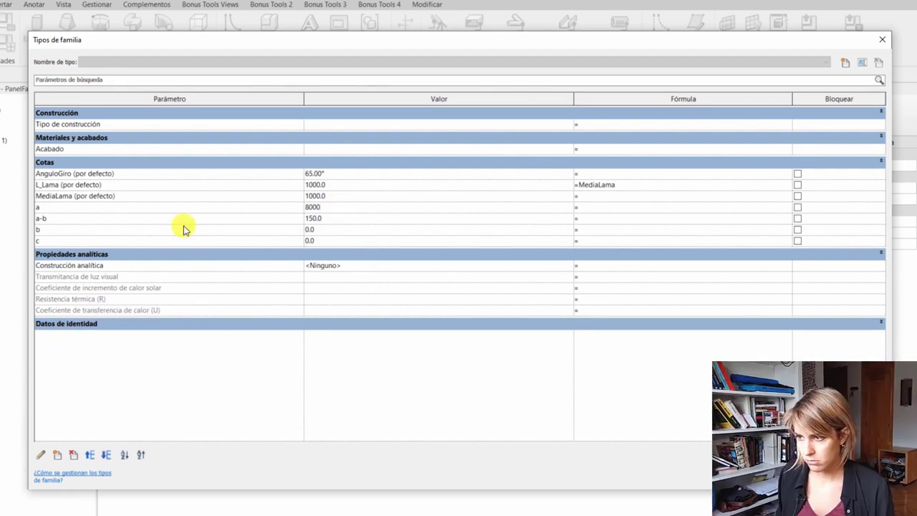
left_click(332, 231)
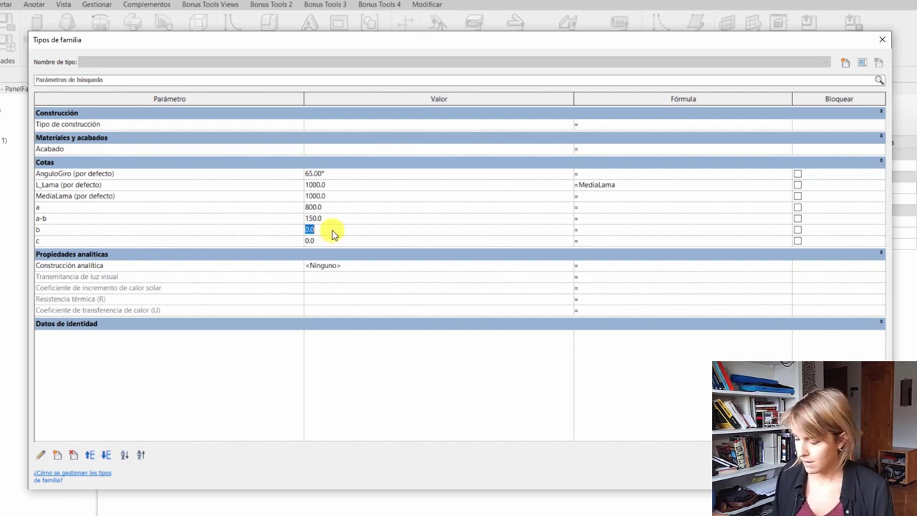
type("20")
key("Return")
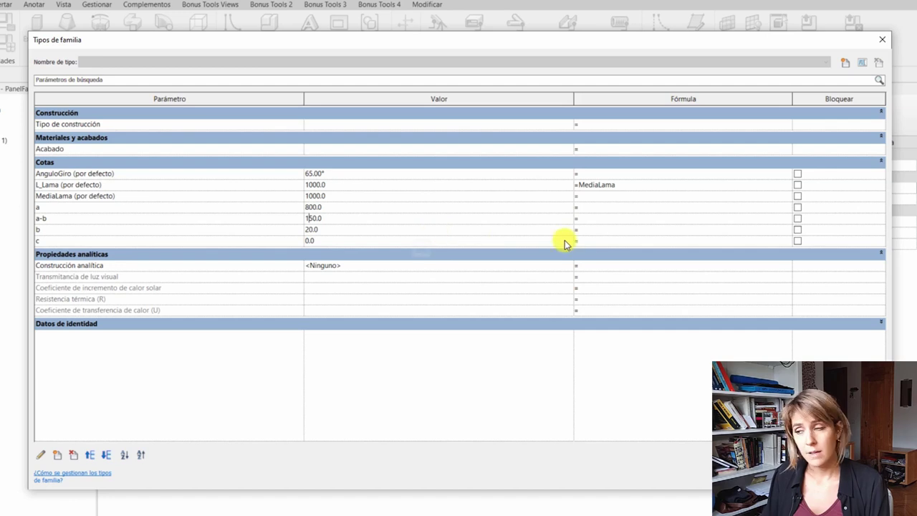
Step: Give c the formula a - b, cancelling the unmet-constraints error, so it reads 780.0
type("a - b")
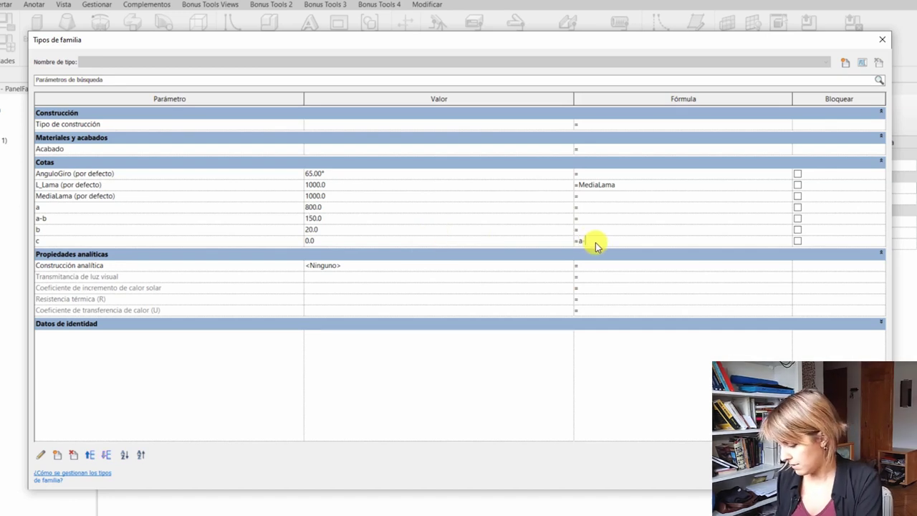
key("Tab")
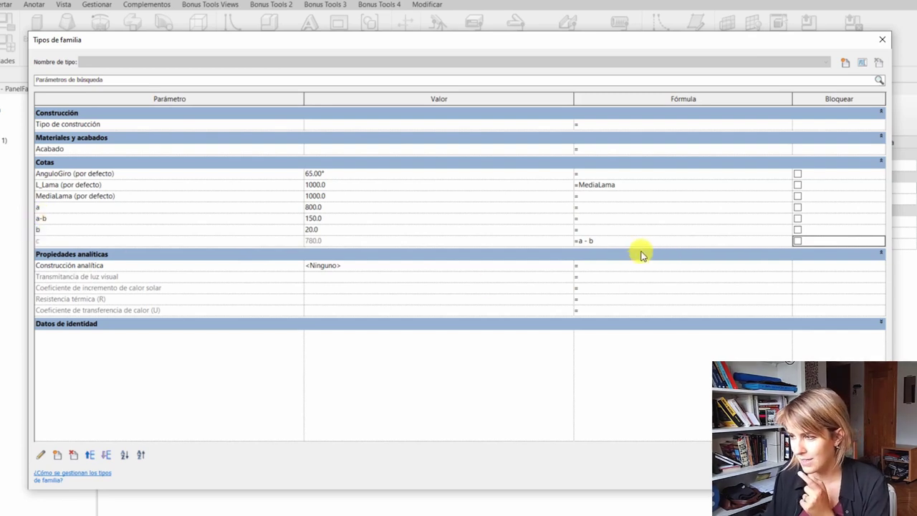
left_click_drag(609, 243, 126, 231)
left_click(63, 221)
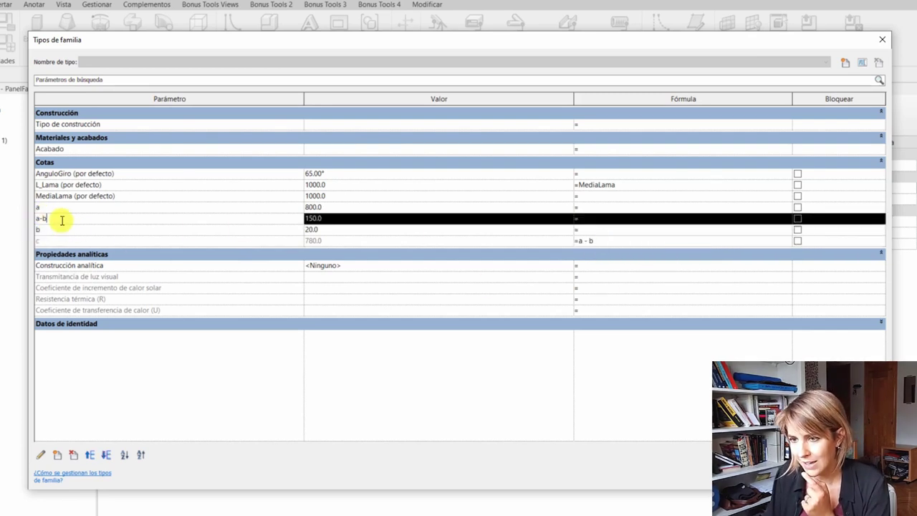
key("ctrl+a")
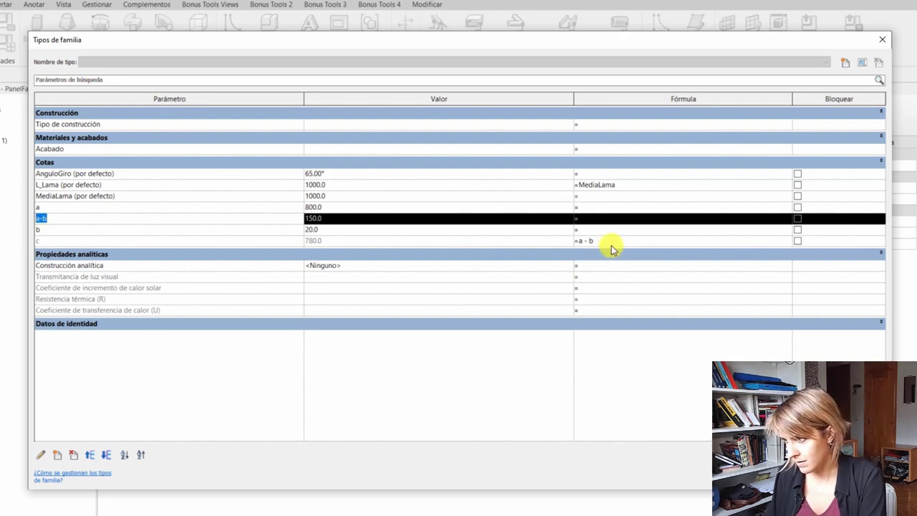
left_click(611, 243)
key("Tab")
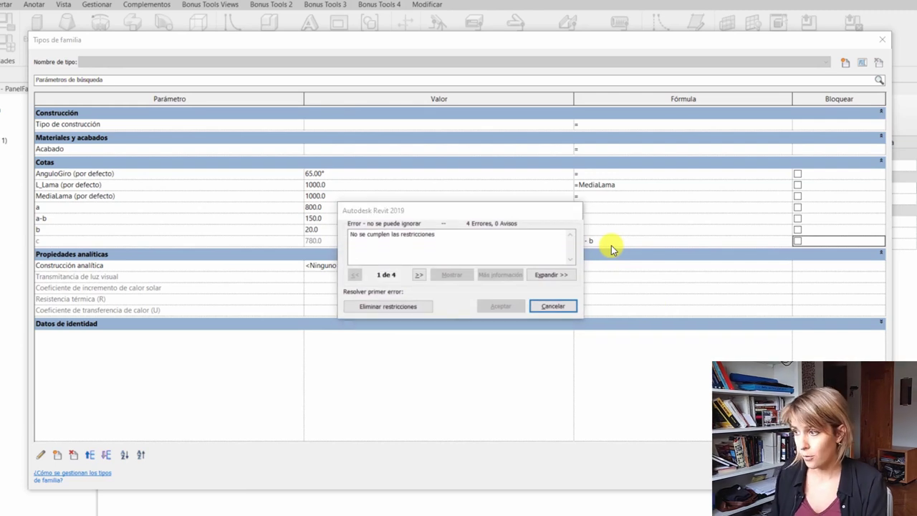
left_click(551, 306)
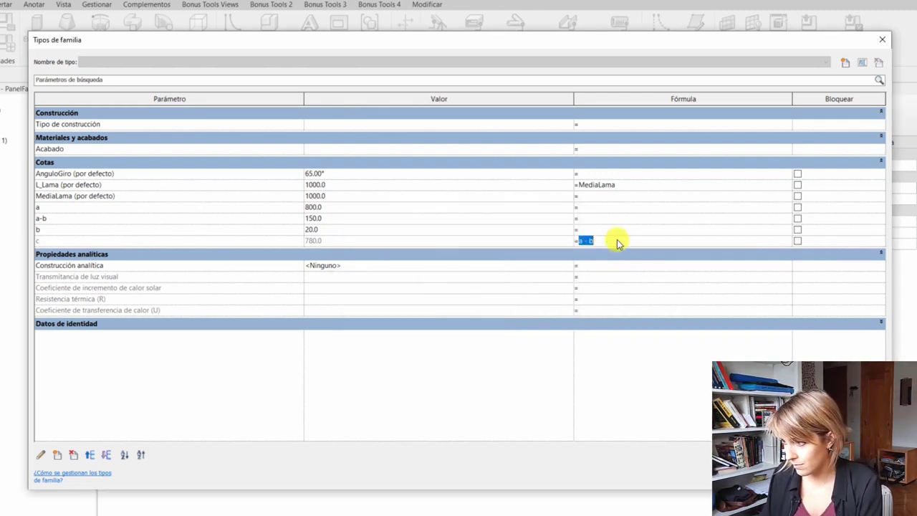
type("a-b")
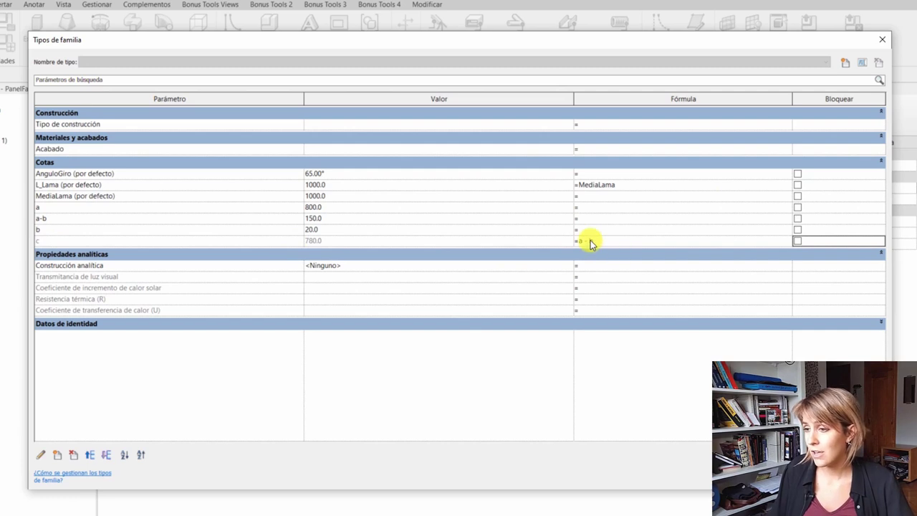
left_click(66, 220)
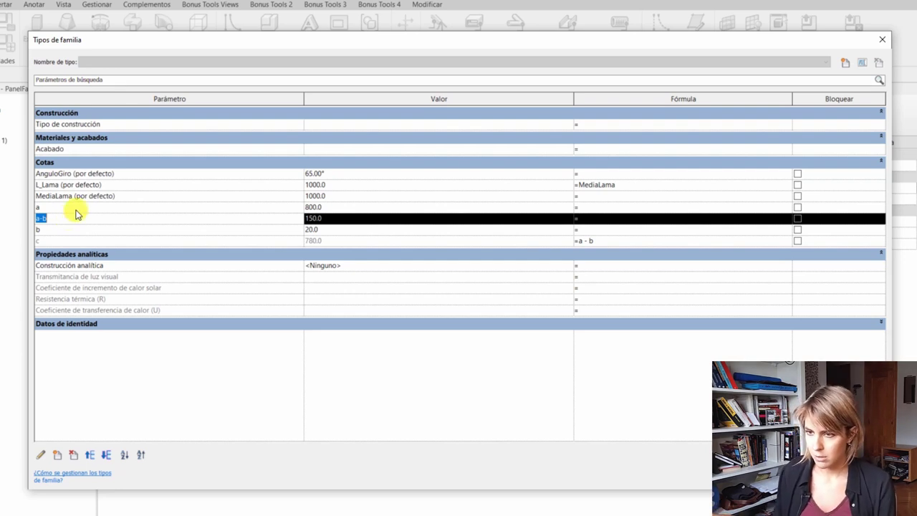
Step: Rename the a-b parameter to a+b
left_click(41, 454)
left_click(309, 263)
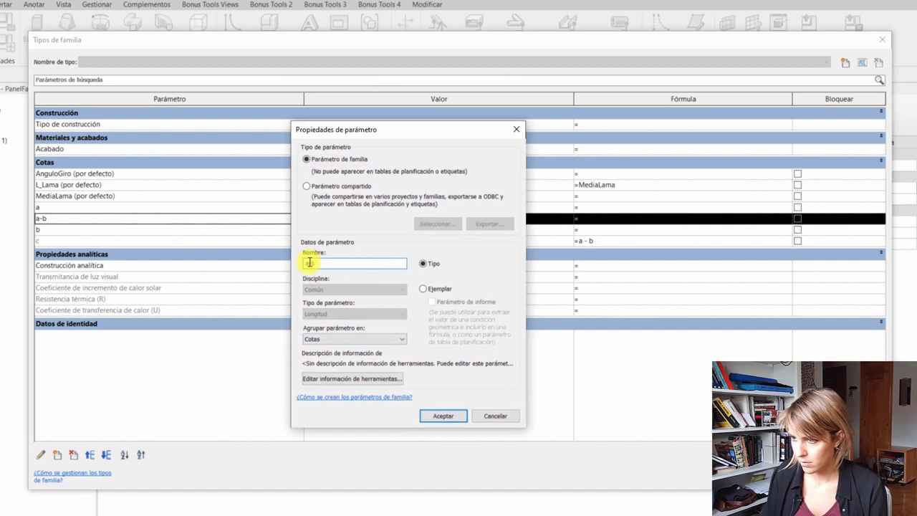
type("a+b")
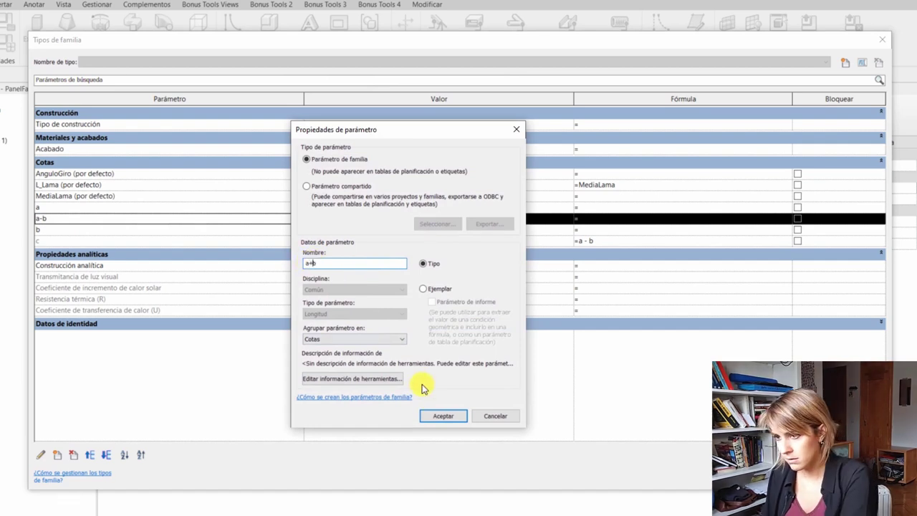
left_click(440, 415)
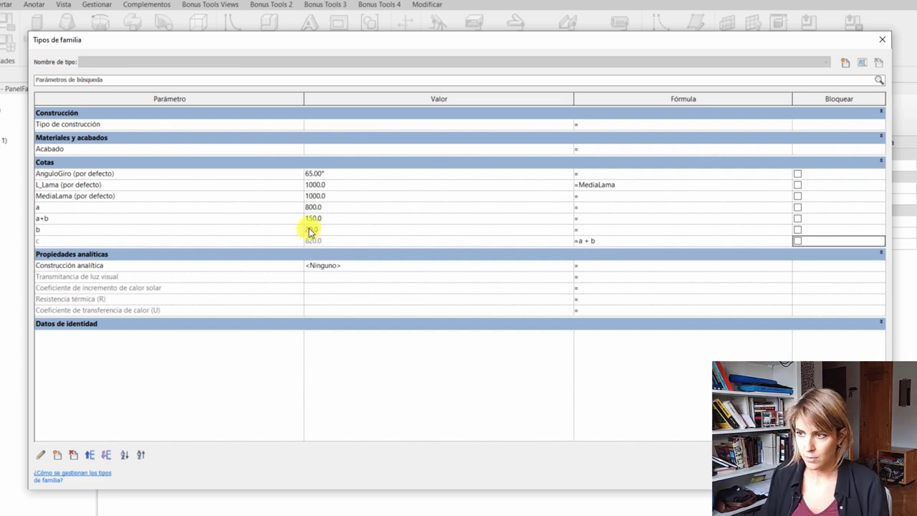
Step: Set parameter c's formula to a + b, giving a value of 820.0
left_click(42, 217)
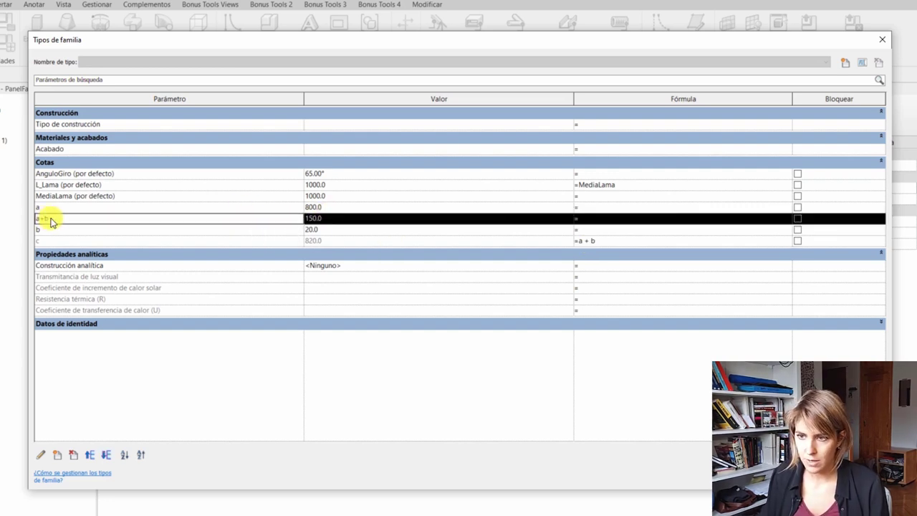
left_click(601, 241)
type("a+b")
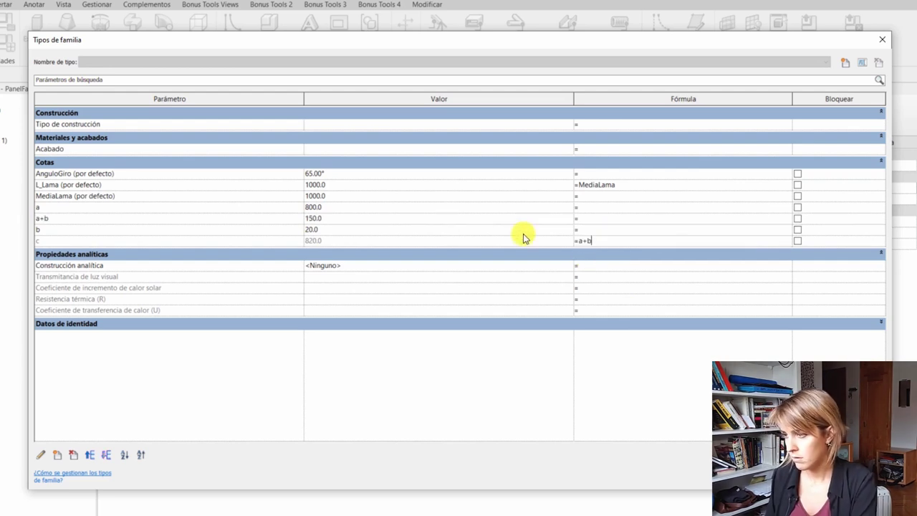
key("Tab")
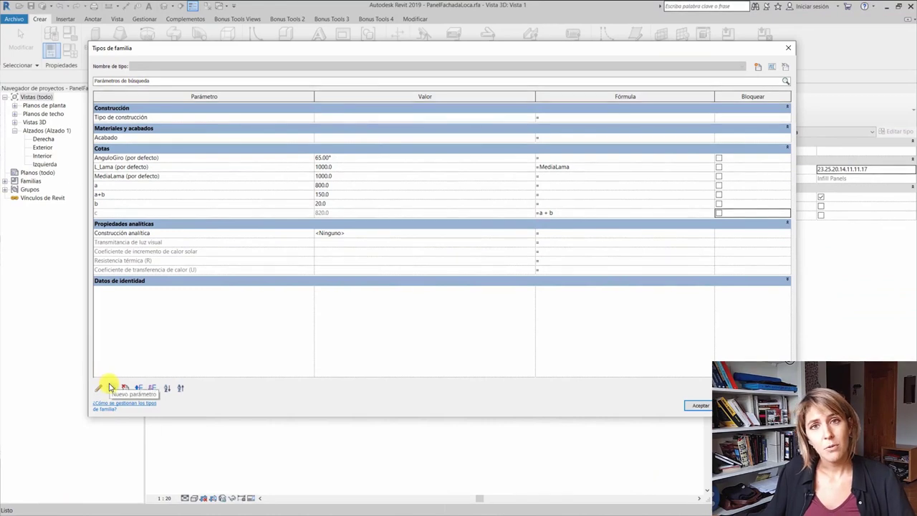
Step: Close Family Types and create a new project from the Plantilla arquitectónica template
key("Escape")
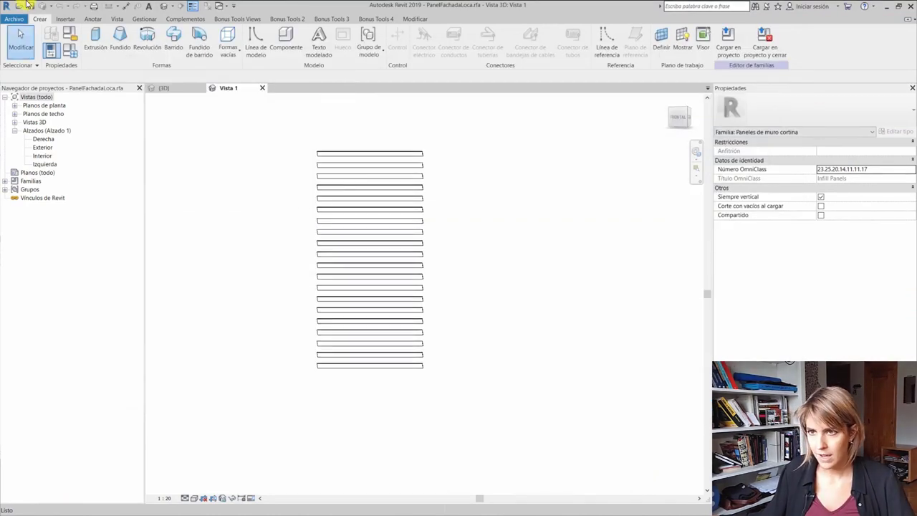
left_click(17, 21)
left_click(18, 57)
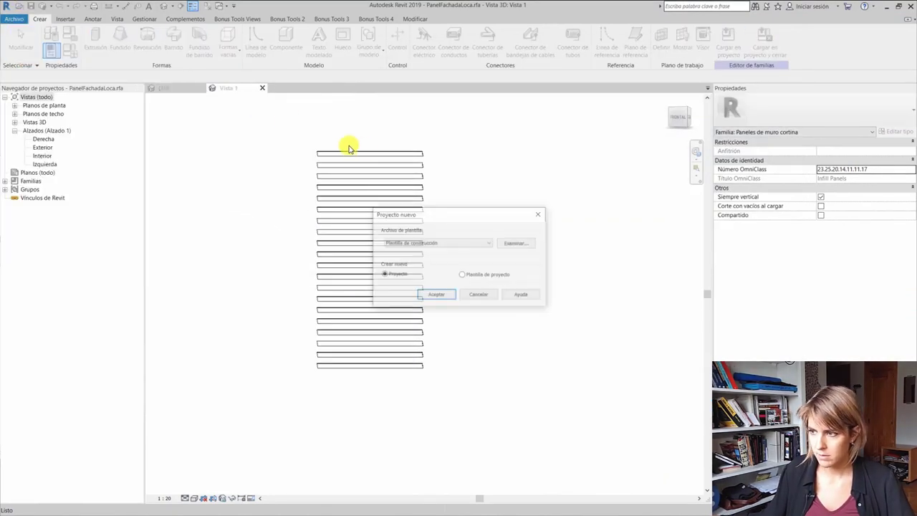
left_click(462, 248)
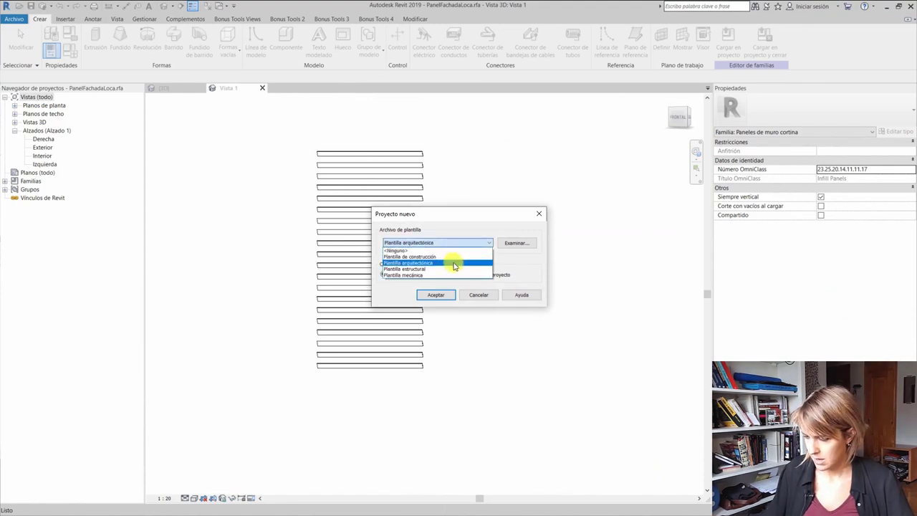
left_click(454, 262)
left_click(434, 294)
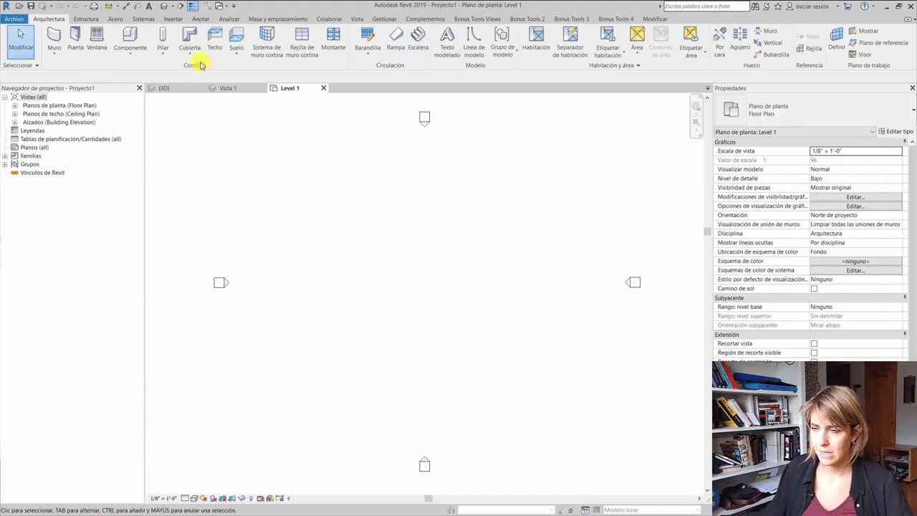
Step: Draw a rectangular room separation outline around the Level 1 space
left_click(569, 40)
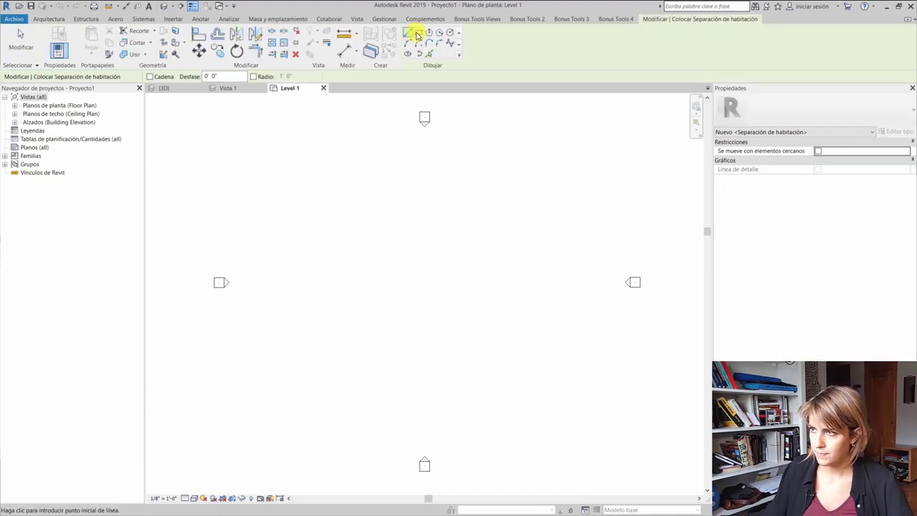
left_click(418, 34)
left_click(305, 197)
left_click(545, 363)
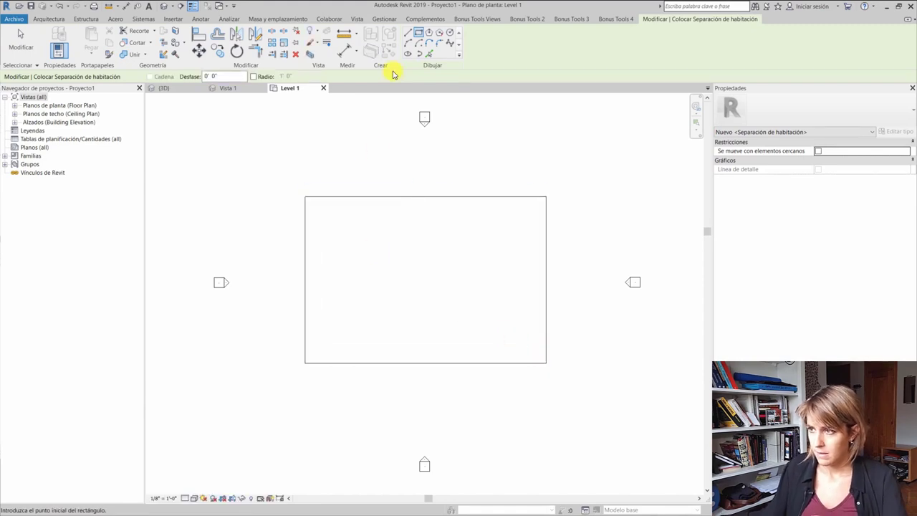
Step: Draw a three-segment chained separation line inside the rectangle to divide the rooms
left_click(406, 34)
left_click(378, 196)
left_click(378, 262)
left_click(487, 262)
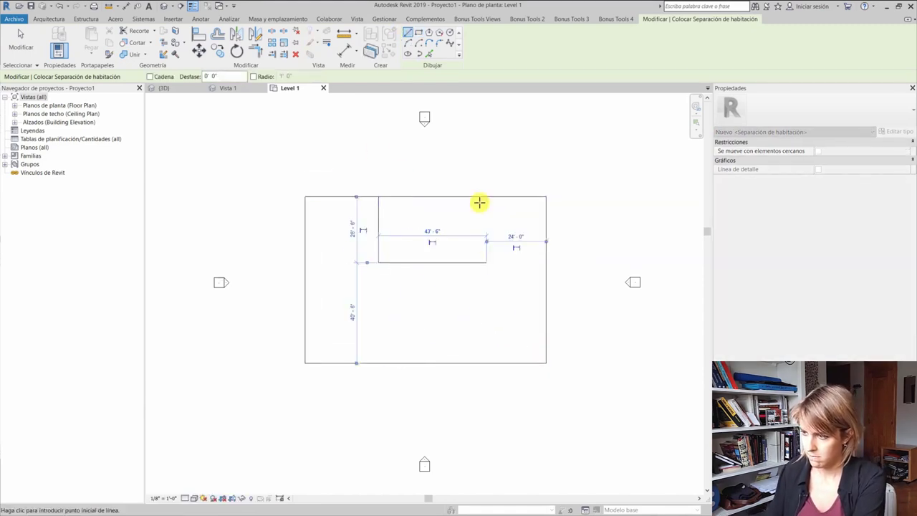
left_click(486, 196)
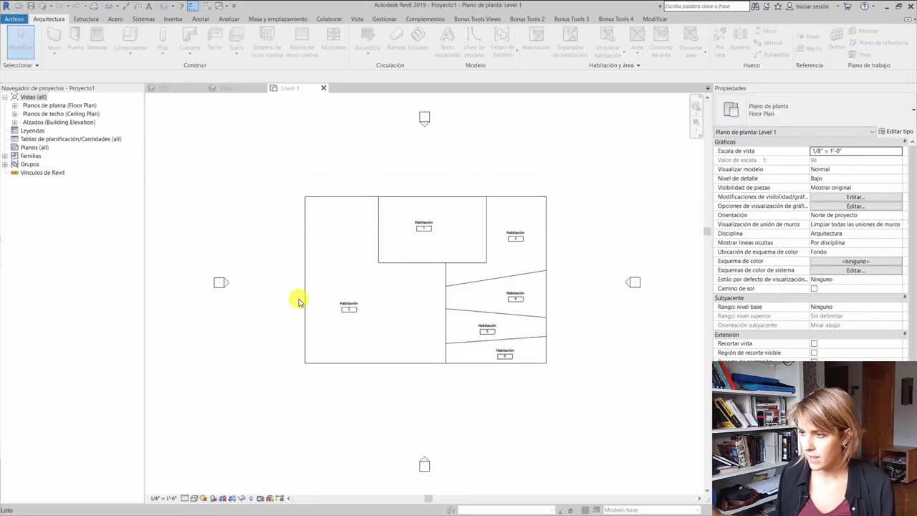
Step: Set the project length unit to metres and start choosing the area unit
left_click(316, 220)
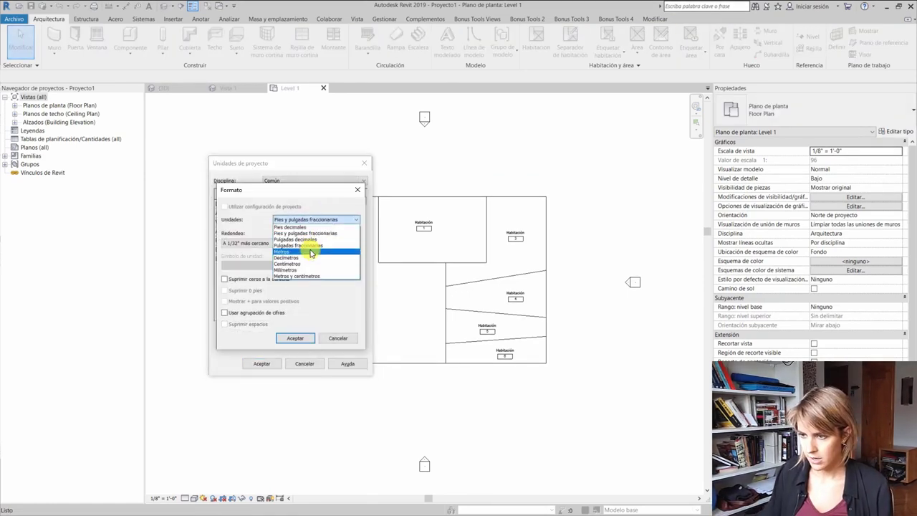
left_click(310, 256)
left_click(296, 337)
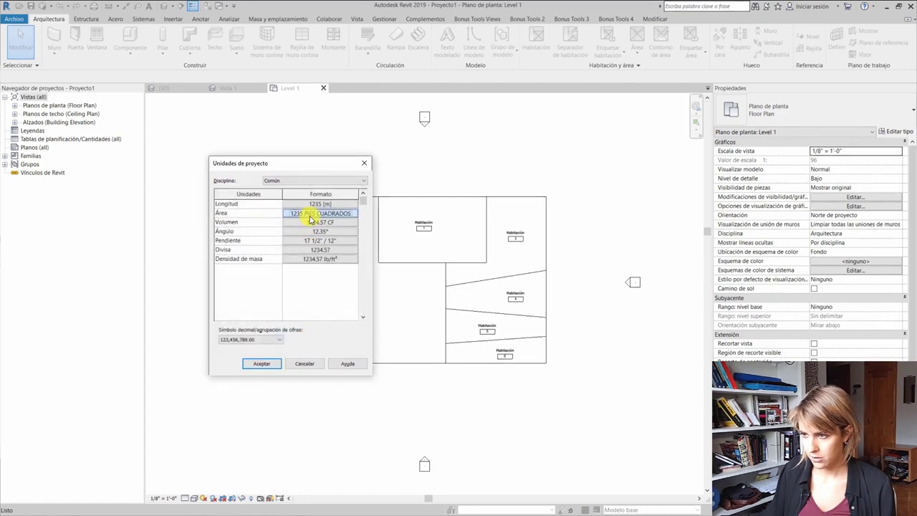
left_click(310, 214)
left_click(301, 220)
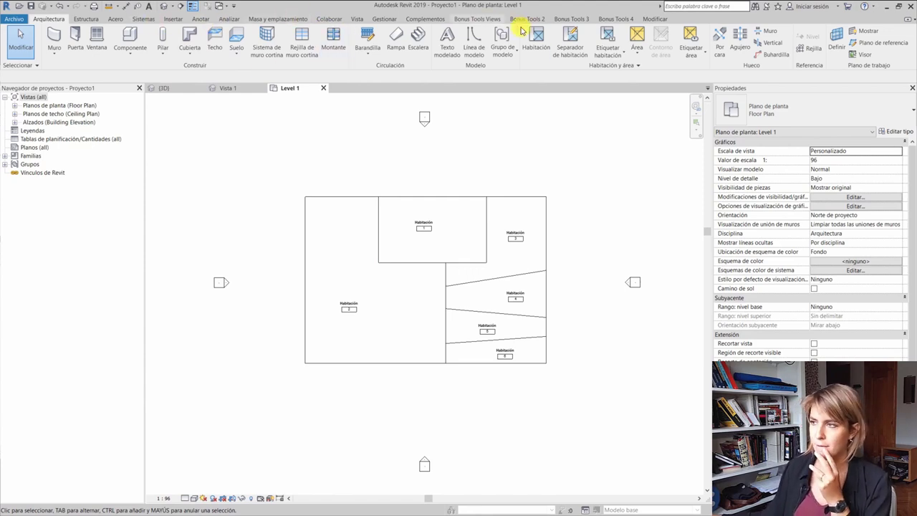
Step: Start a new project parameter of data type Número
left_click(424, 18)
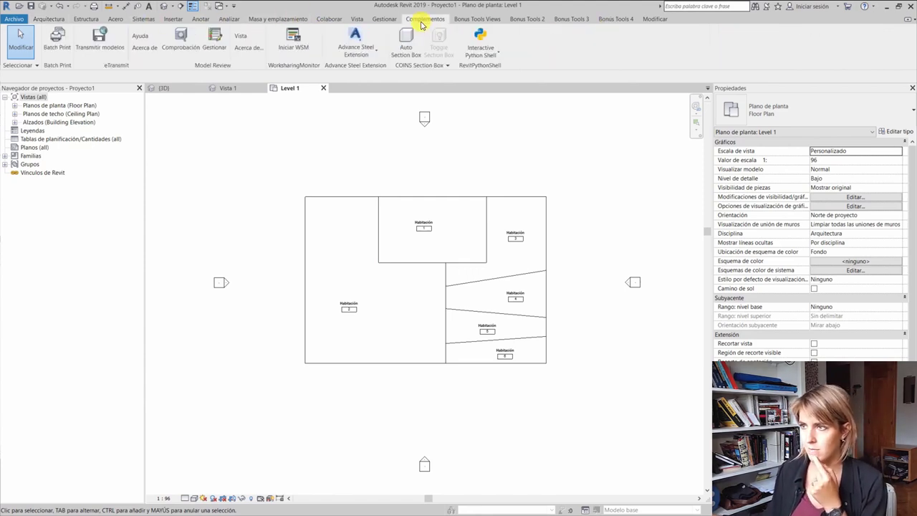
left_click(378, 18)
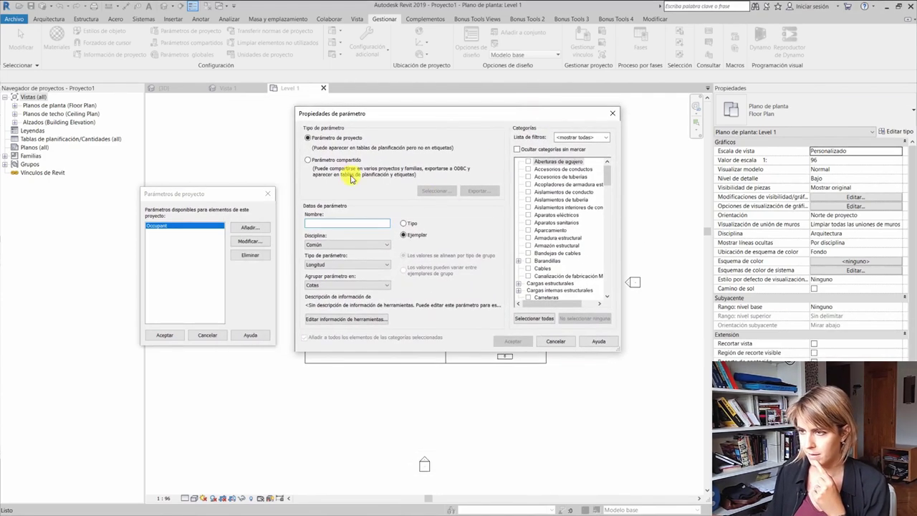
left_click(367, 265)
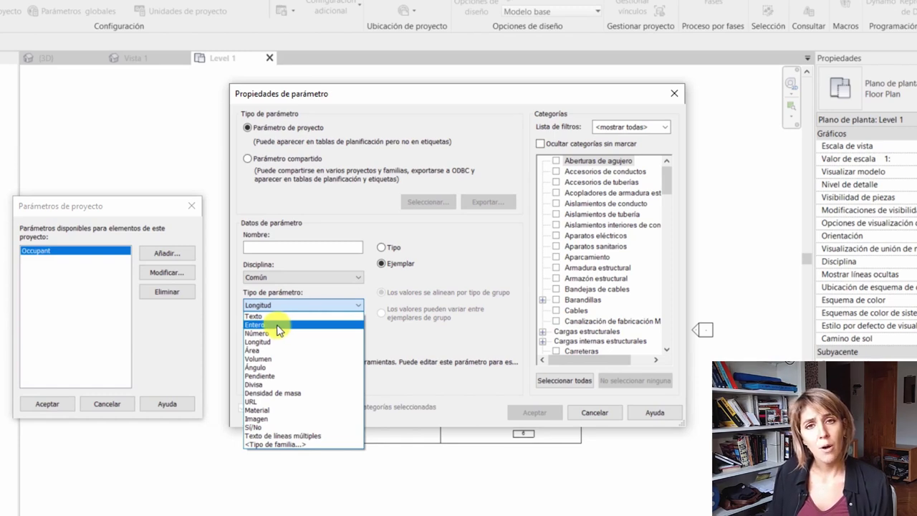
left_click(602, 417)
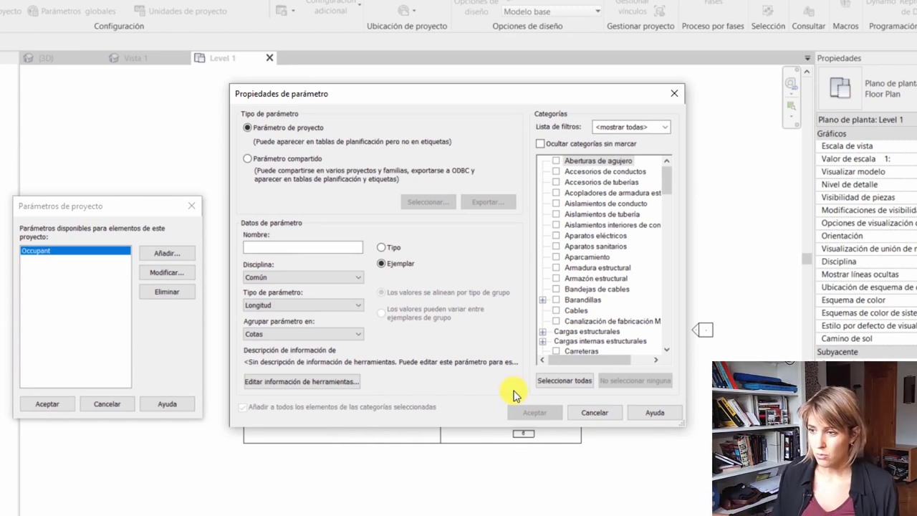
left_click(263, 305)
scroll(279, 316, "up", 2)
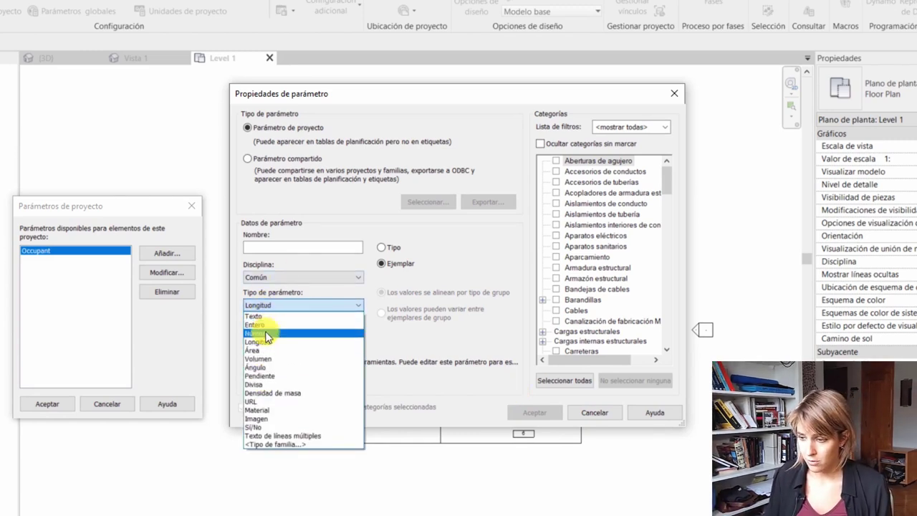
left_click(276, 324)
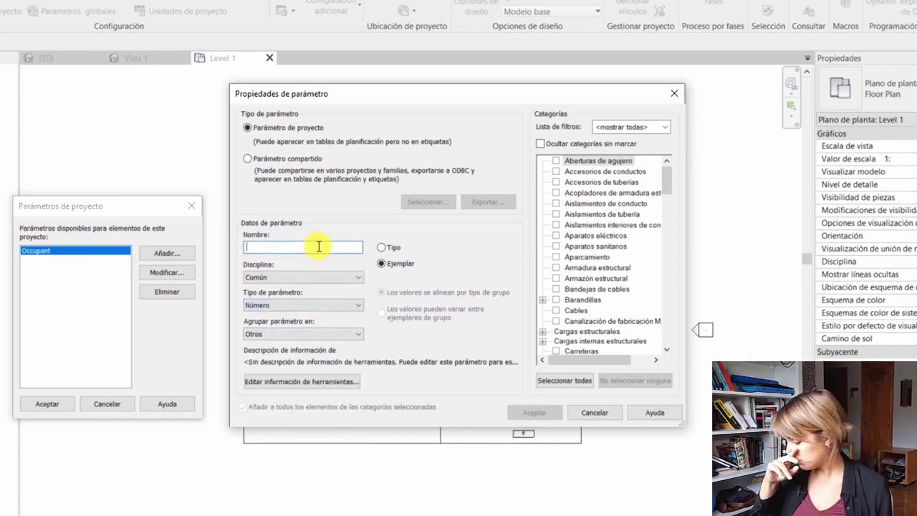
Step: Name the parameter Porcentaje, apply it to Habitaciones, and confirm it
type("Porcentaje")
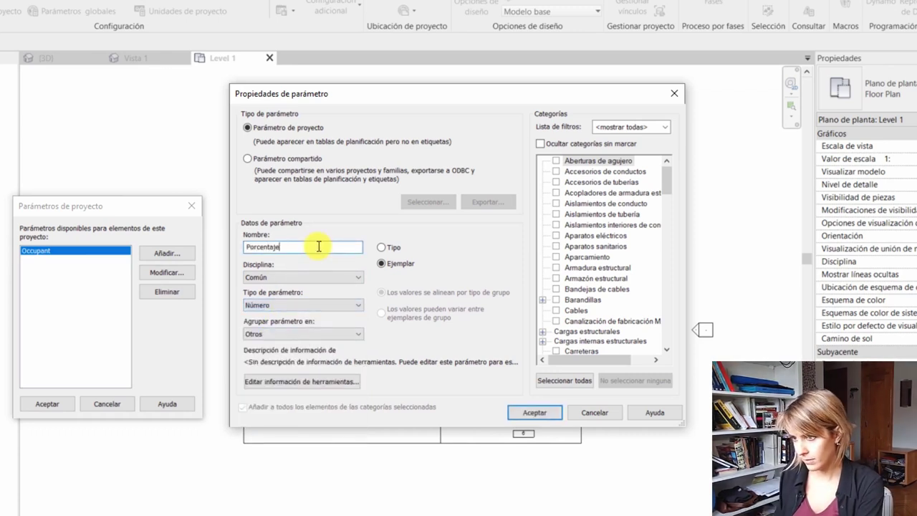
scroll(609, 283, "down", 3)
scroll(608, 337, "down", 3)
scroll(644, 287, "down", 3)
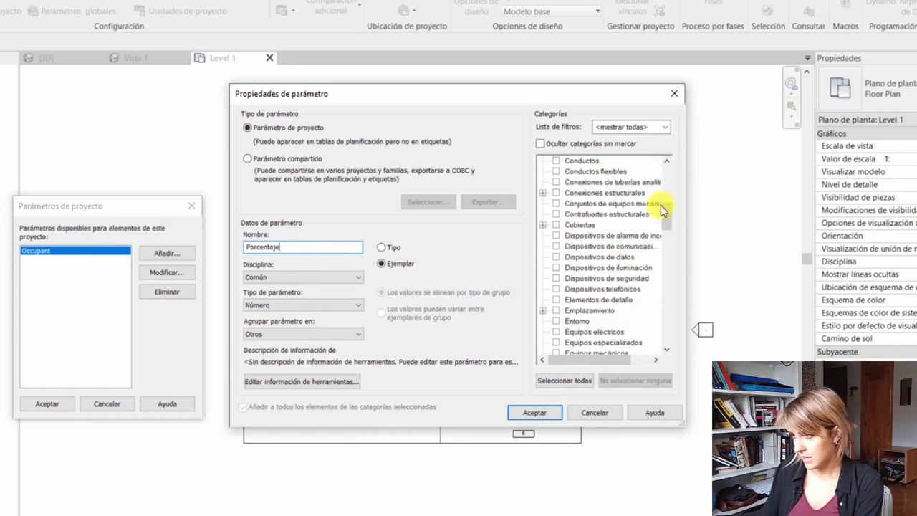
scroll(665, 242, "down", 3)
left_click_drag(664, 242, 651, 265)
scroll(556, 267, "up", 8)
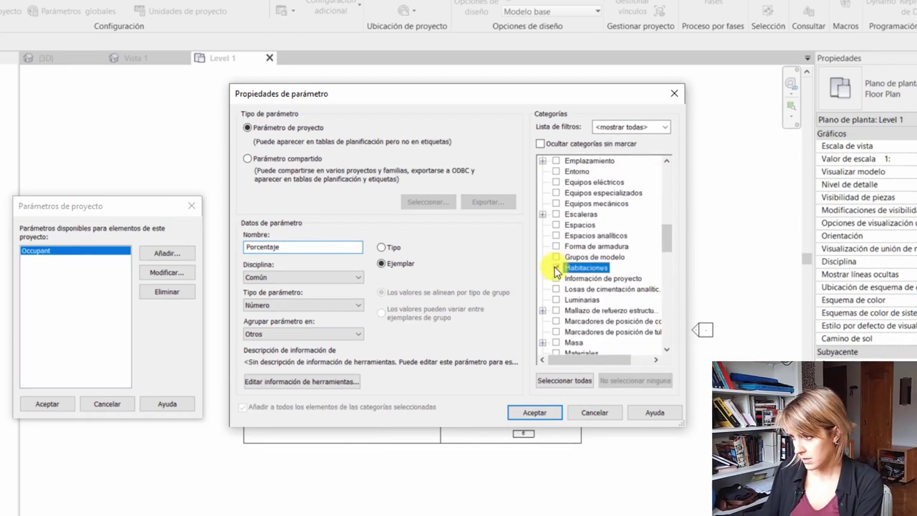
left_click(556, 267)
left_click(534, 415)
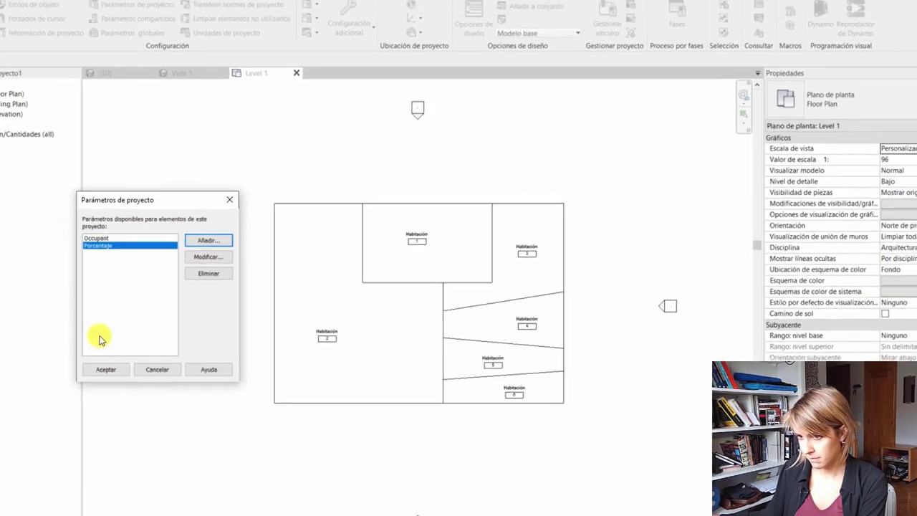
left_click(164, 334)
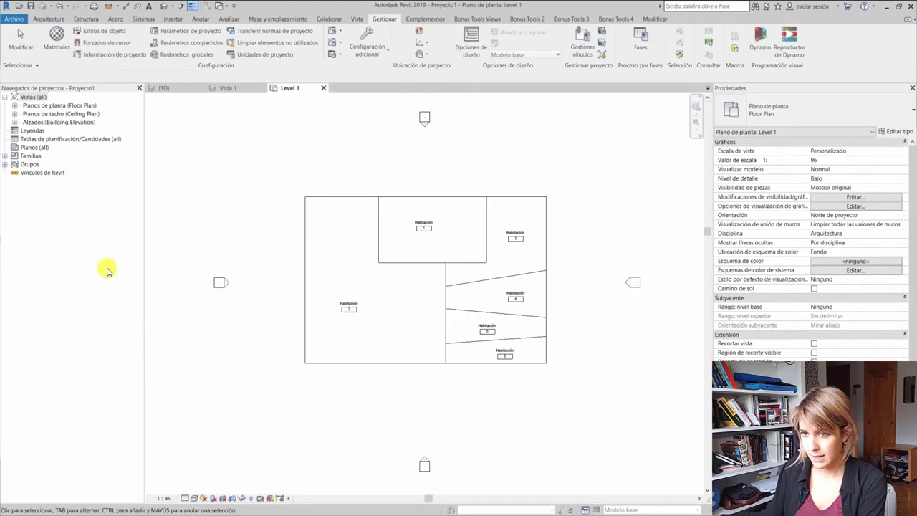
Step: Create a new Habitaciones schedule and add the Área field
right_click(34, 140)
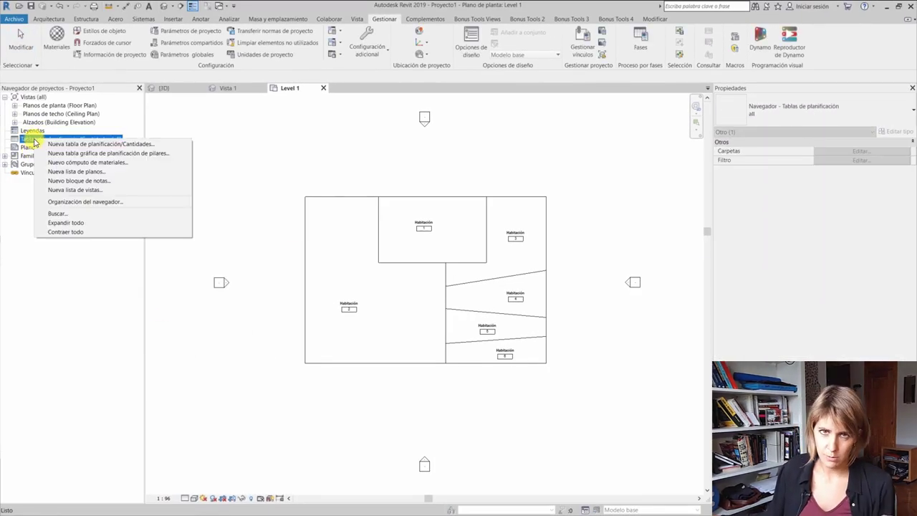
left_click(51, 145)
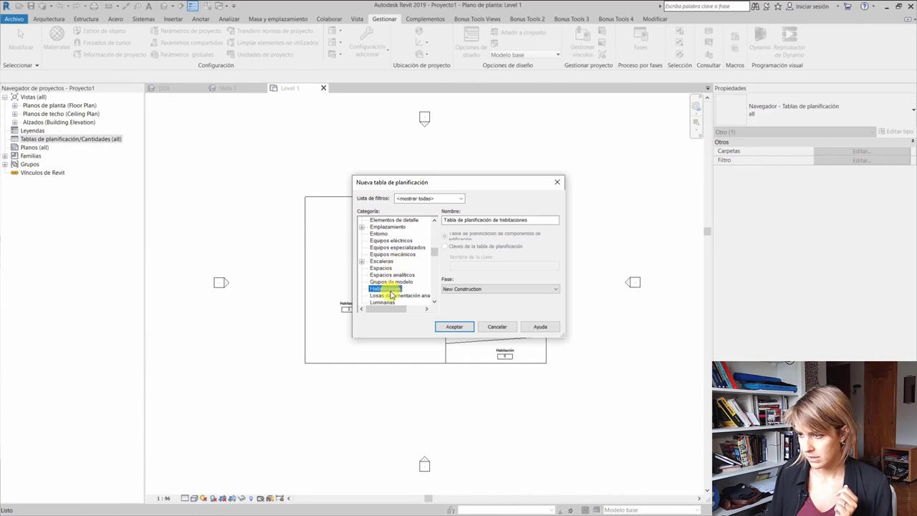
left_click(453, 326)
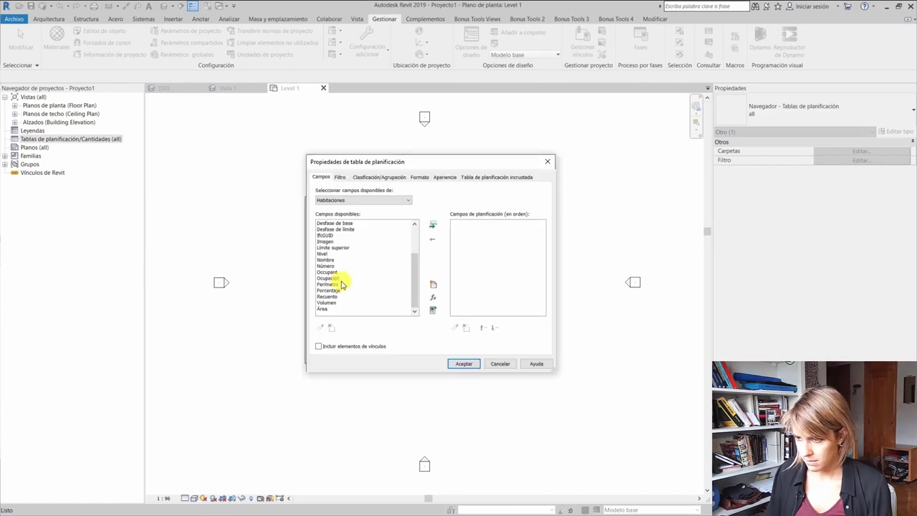
left_click(433, 226)
left_click(325, 308)
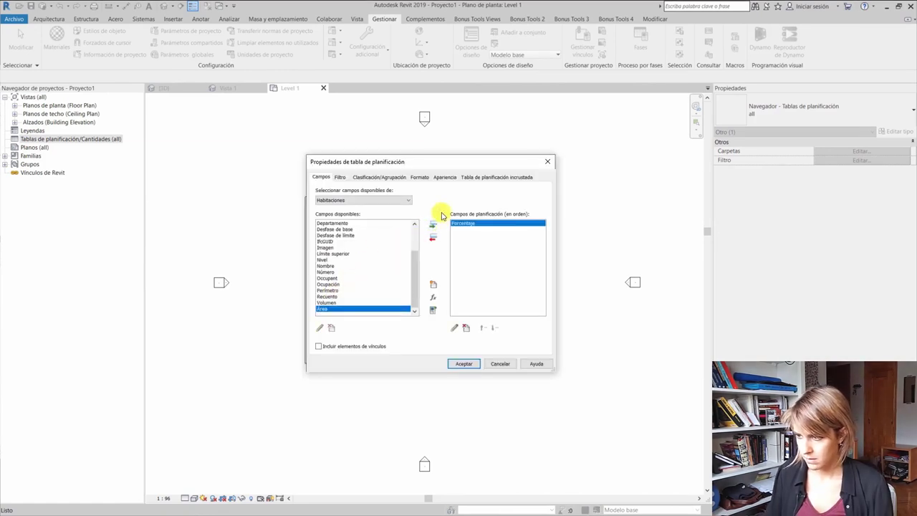
Step: Turn on grand totals and set the Área field to calculate totals
left_click(433, 225)
left_click(367, 178)
left_click(318, 306)
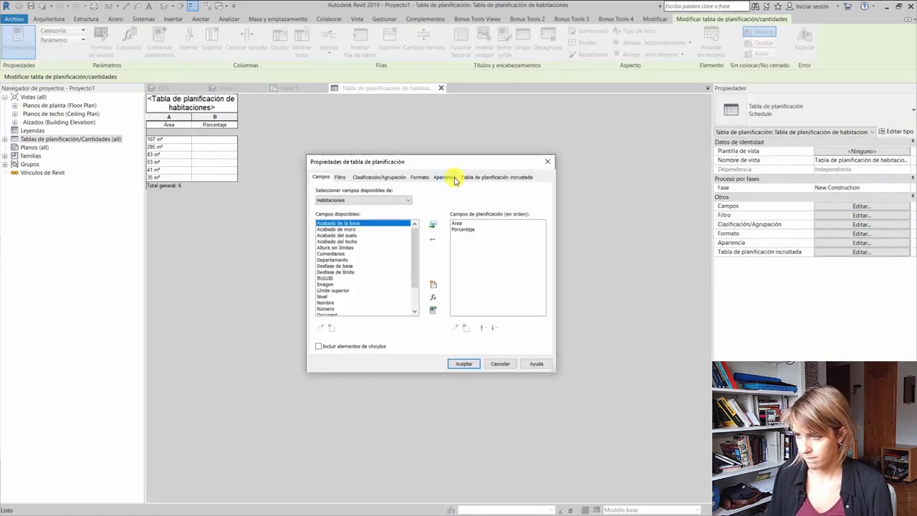
left_click(380, 177)
left_click(419, 177)
left_click(448, 294)
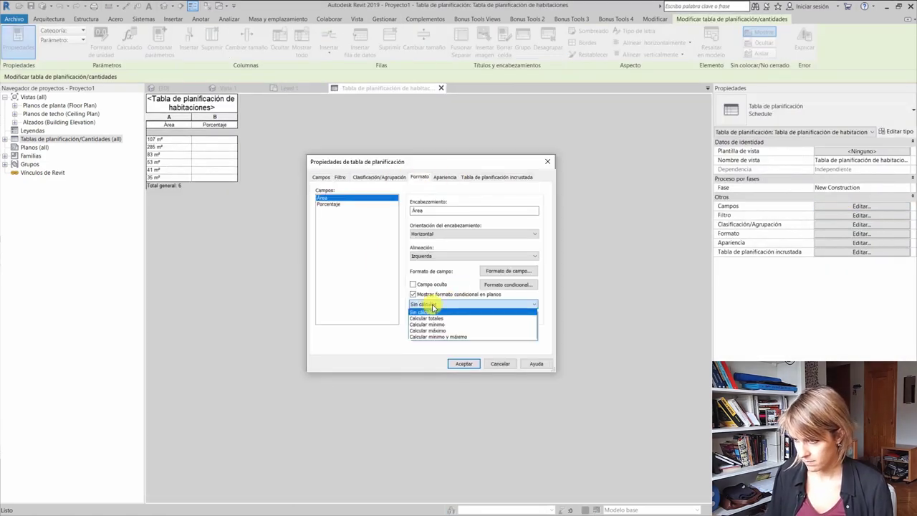
left_click(433, 306)
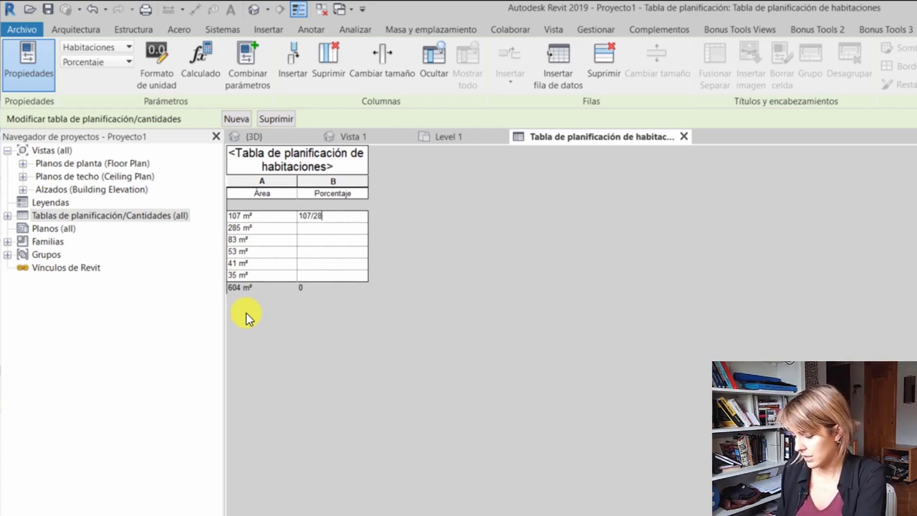
Step: Enter =…*100/604 formulas in the first two Porcentaje cells, giving 37.54386 and 47.18543
key("Return")
key("Return")
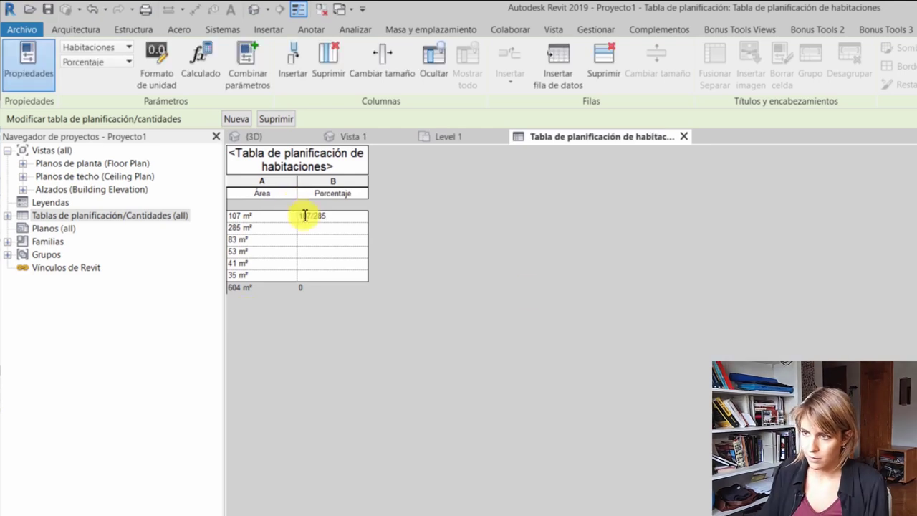
left_click(300, 214)
type("=")
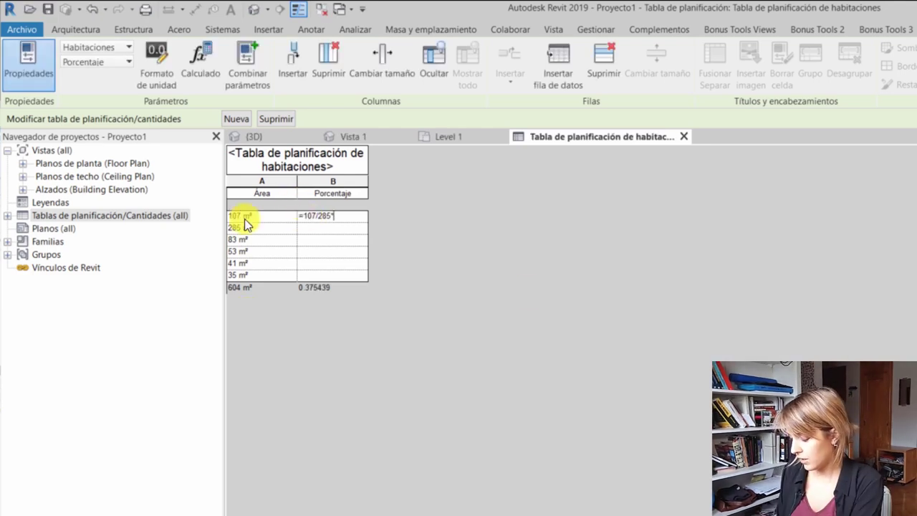
key("Return")
type("=28")
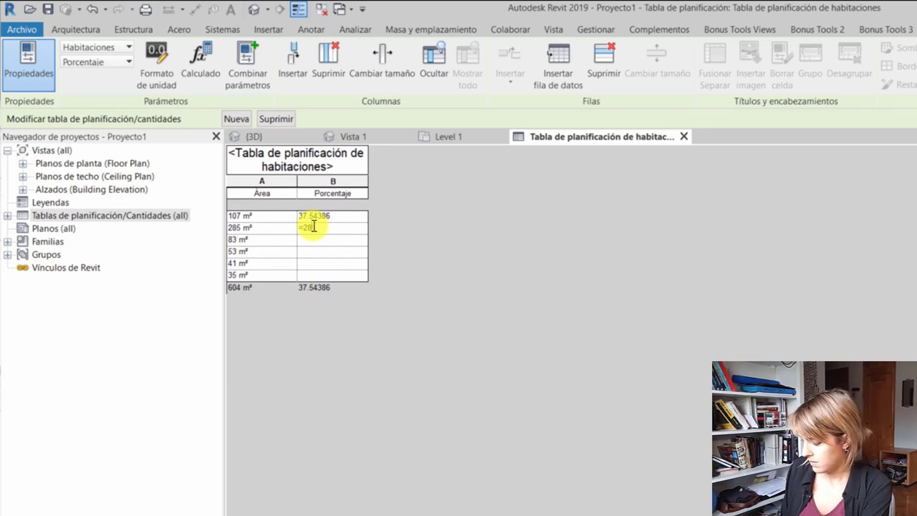
type("*100/604")
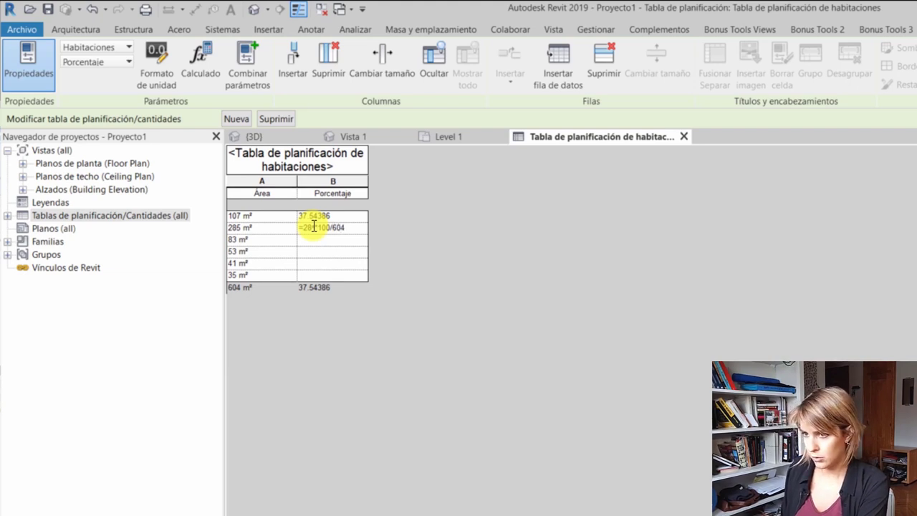
left_click(338, 240)
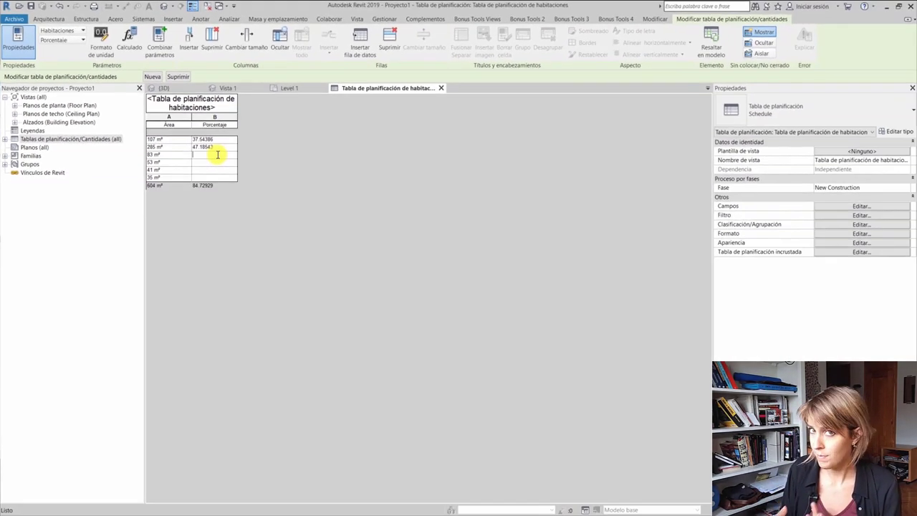
left_click(6, 139)
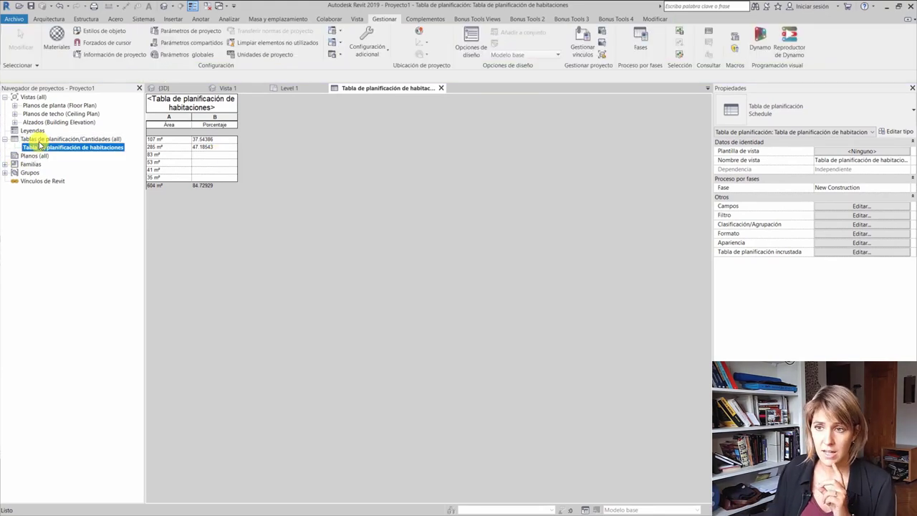
Step: Select the room schedule in the project browser
right_click(41, 140)
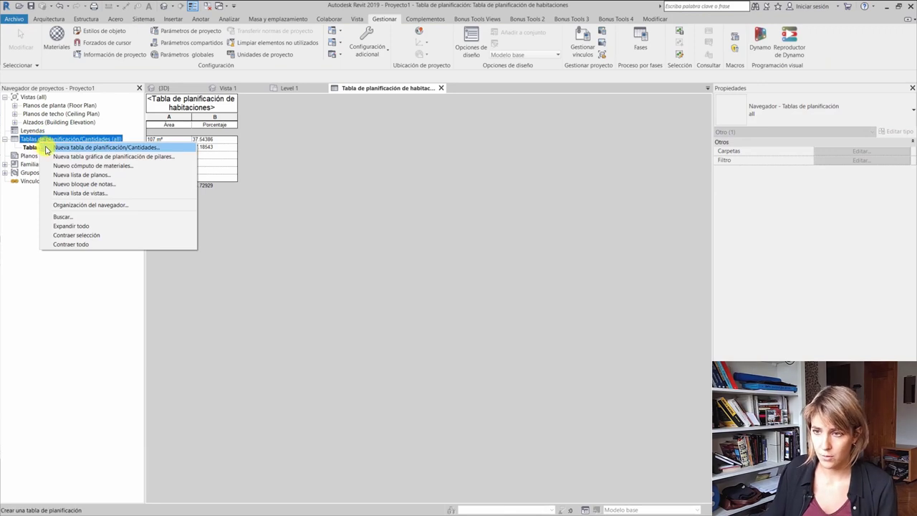
key("Escape")
left_click(72, 147)
right_click(75, 149)
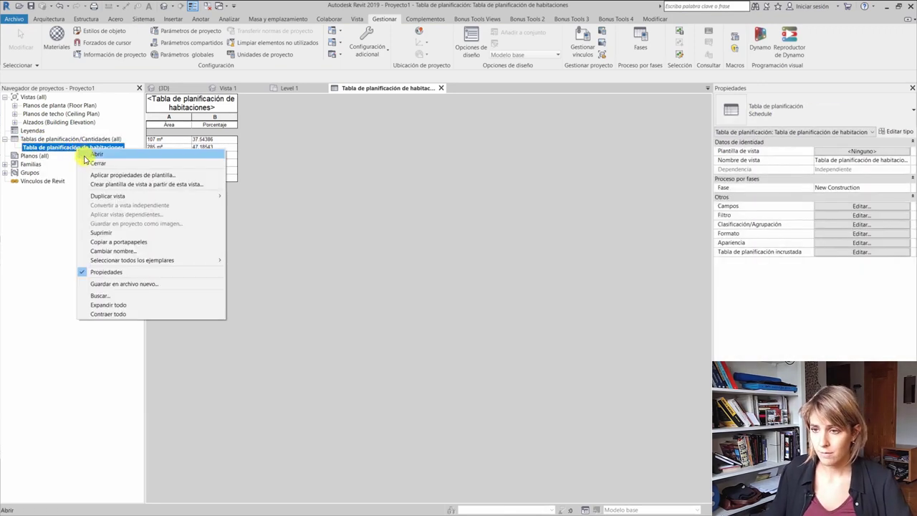
left_click(108, 155)
left_click(105, 150)
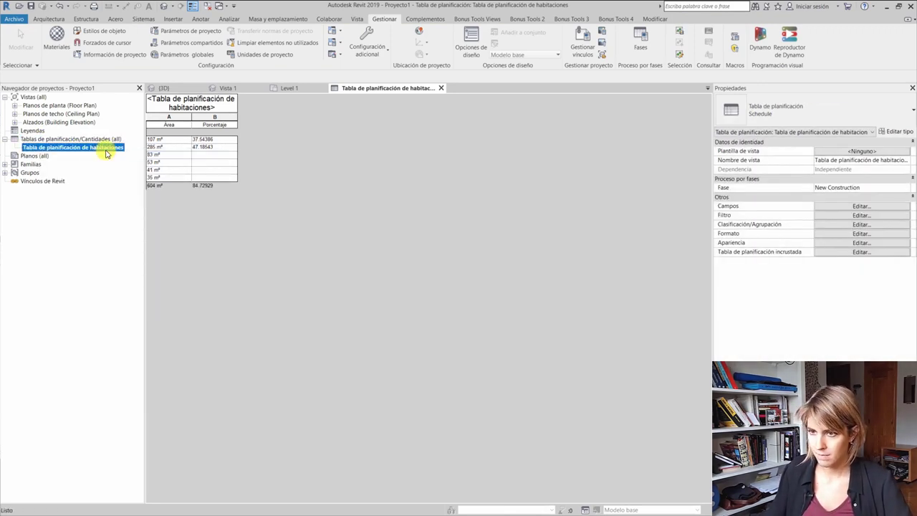
Step: Add a calculated percentage field named Percent to the room schedule
left_click(866, 206)
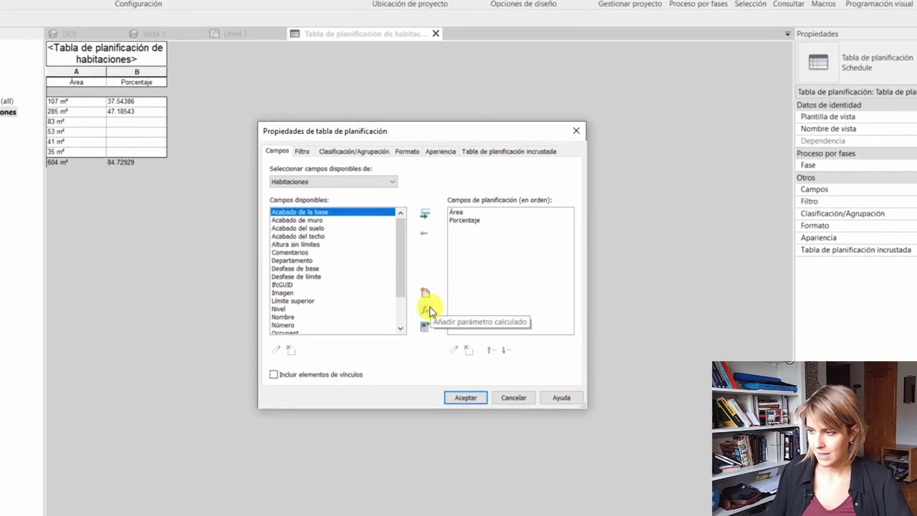
left_click(429, 309)
left_click(414, 208)
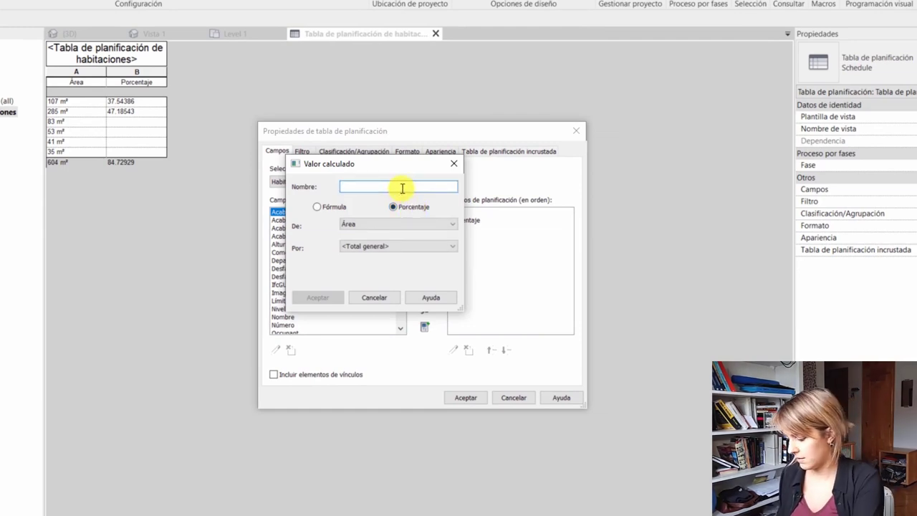
type("Percent")
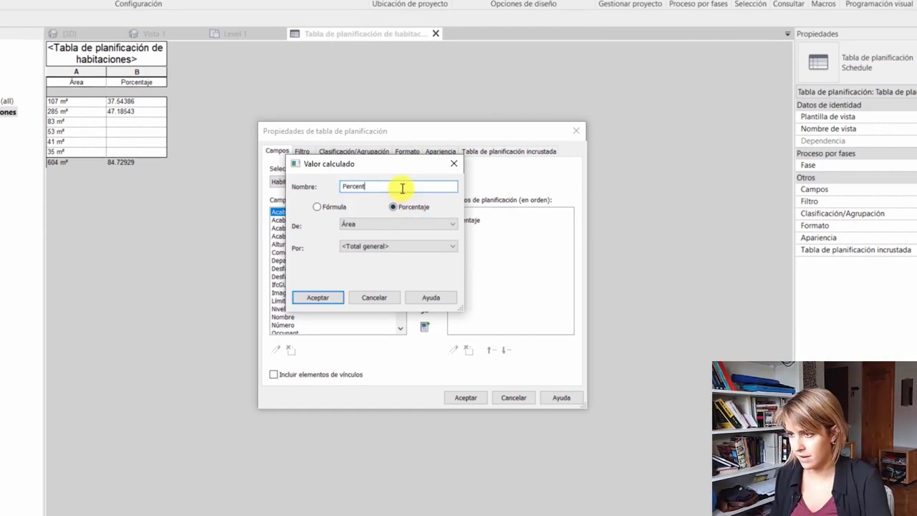
left_click(331, 298)
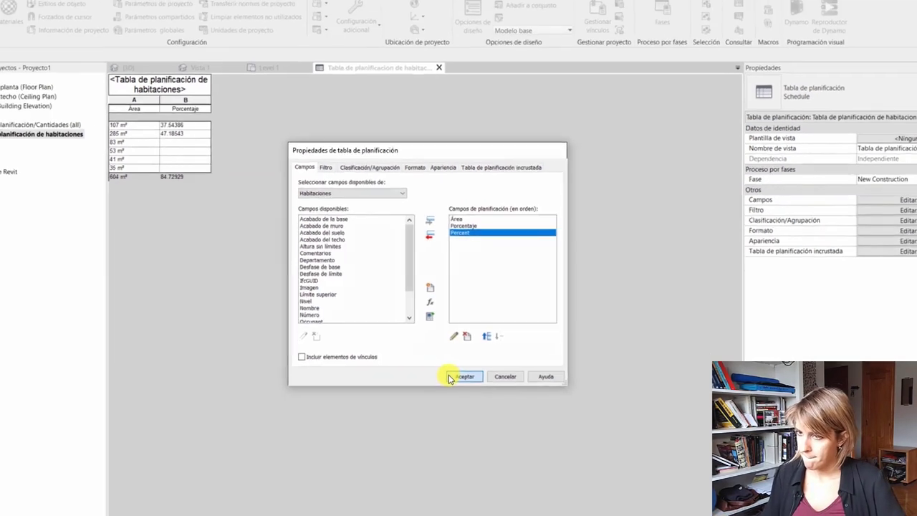
left_click(449, 378)
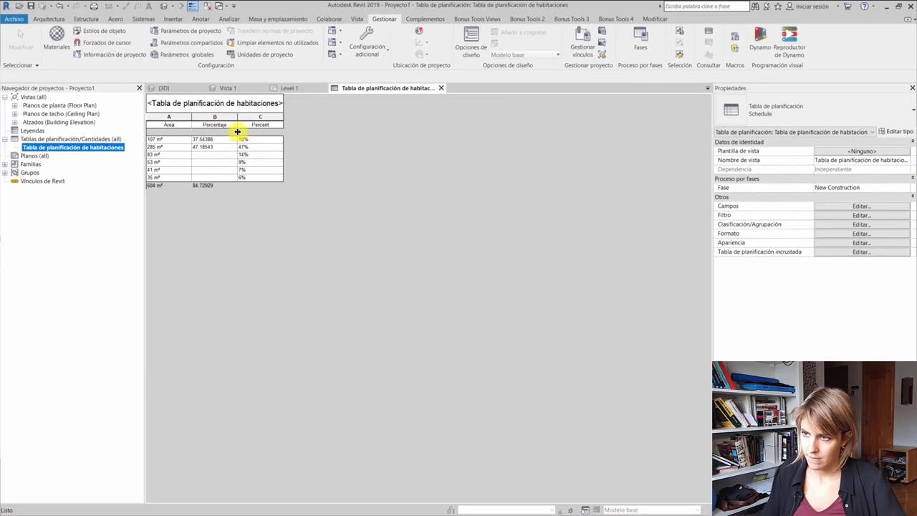
Step: Define a new Común-discipline text parameter in Family Types and mark it shared
left_click(225, 138)
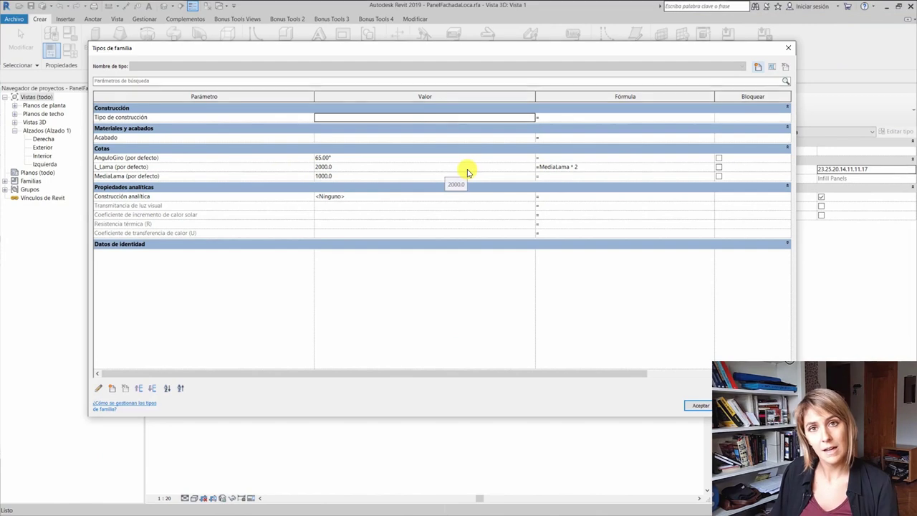
left_click(111, 388)
left_click(378, 255)
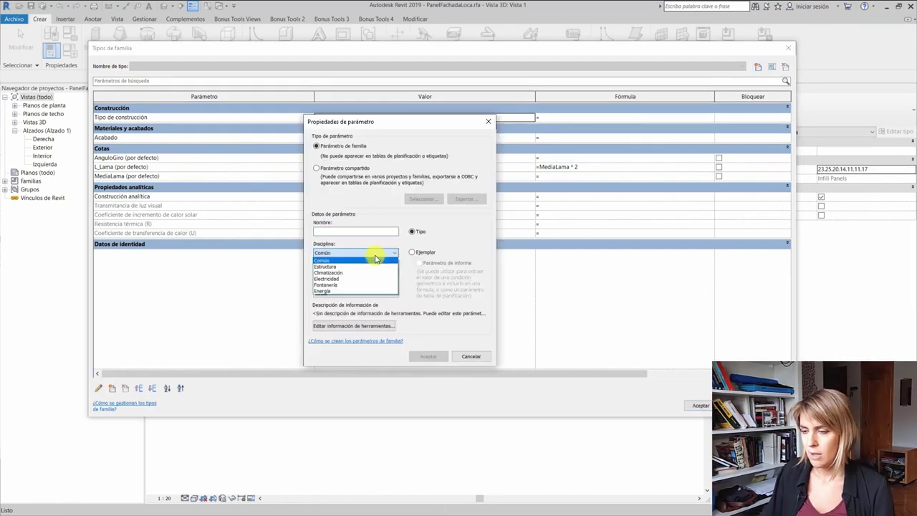
left_click(374, 260)
left_click(365, 273)
left_click(362, 281)
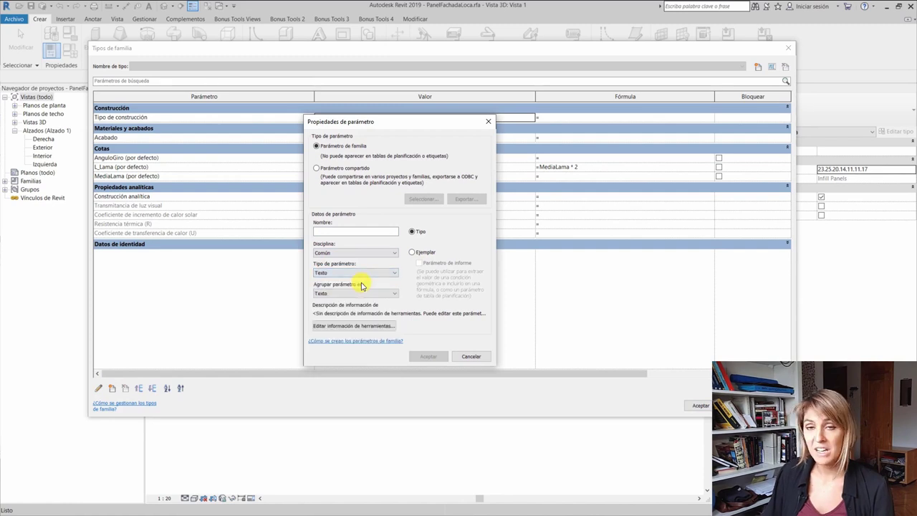
left_click(360, 169)
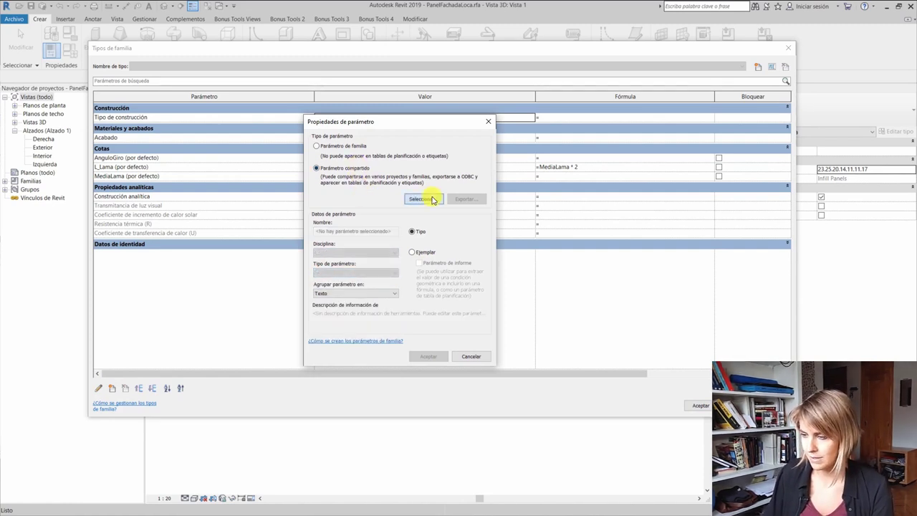
Step: Create a new shared parameter named TextoError in the shared parameter file
left_click(424, 199)
left_click(807, 179)
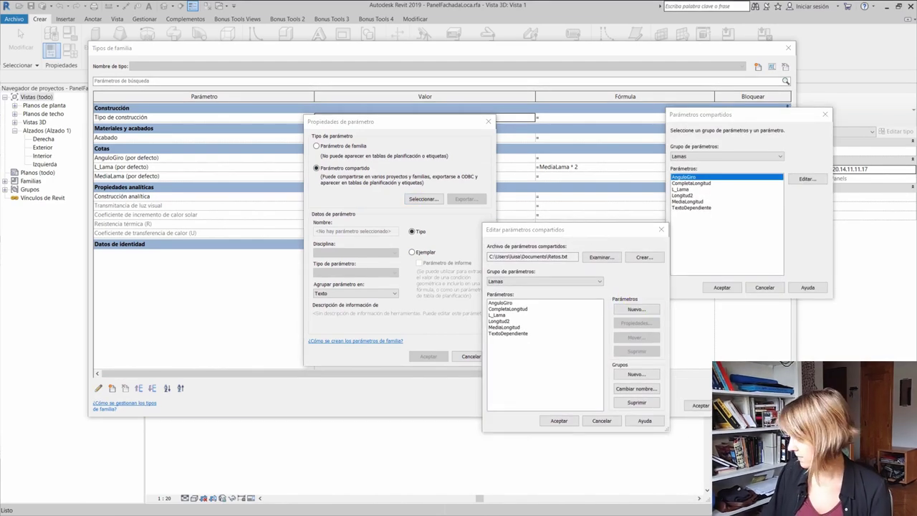
left_click(635, 308)
type("TextoE")
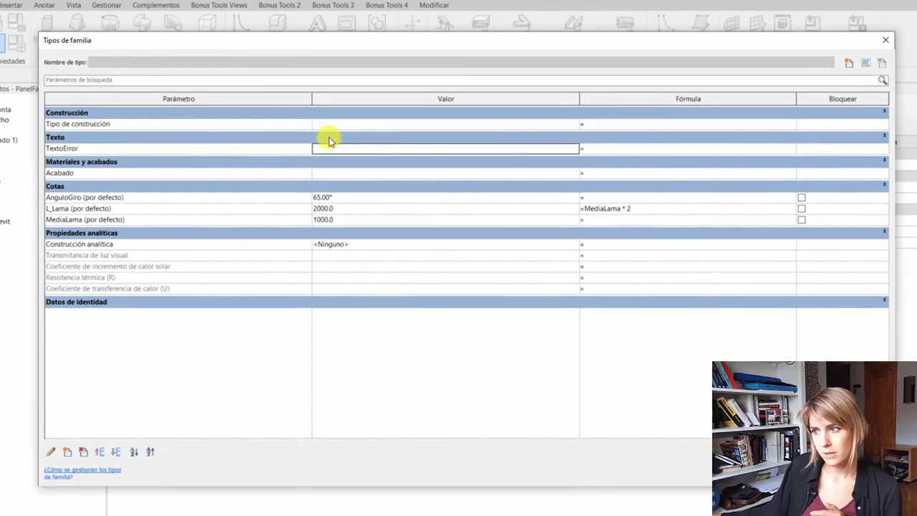
left_click(329, 137)
left_click(327, 137)
Step: Set TextoError to 89 and make L_Lama's formula =TextoError*2
left_click(327, 149)
type("80")
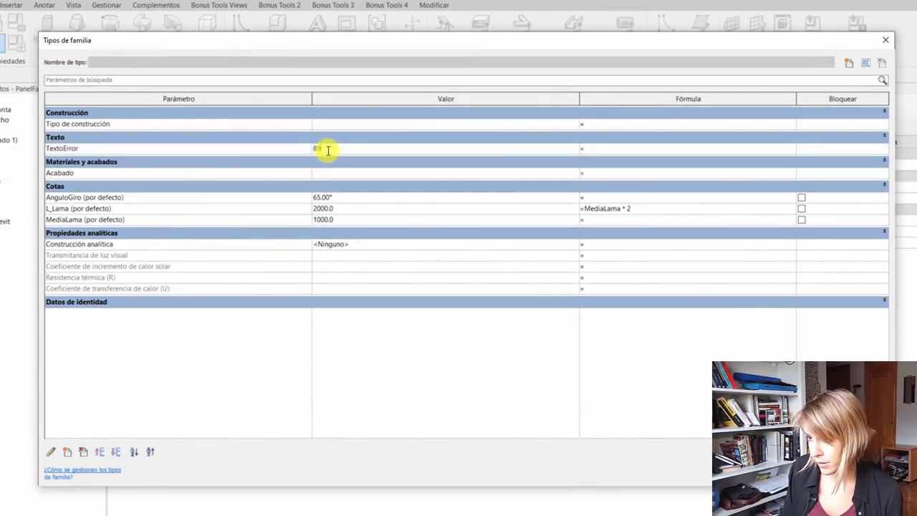
key("Tab")
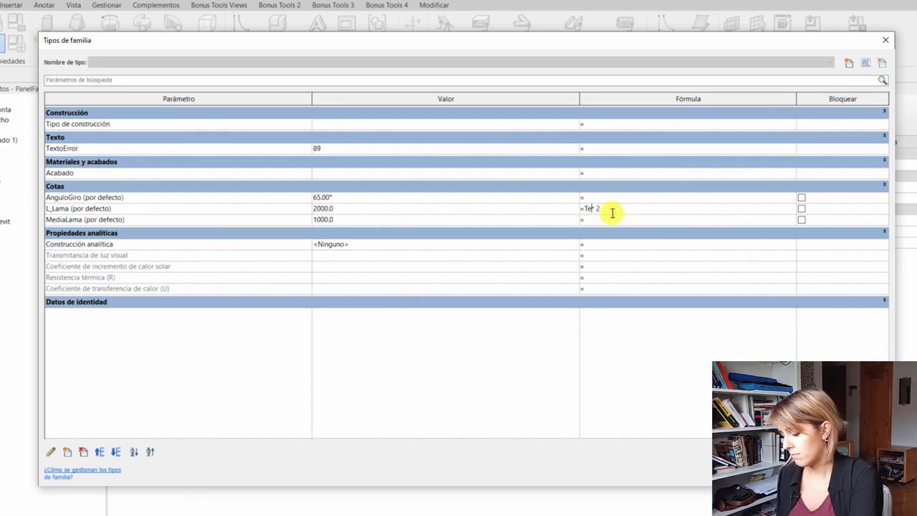
type("xtoError")
key("Return")
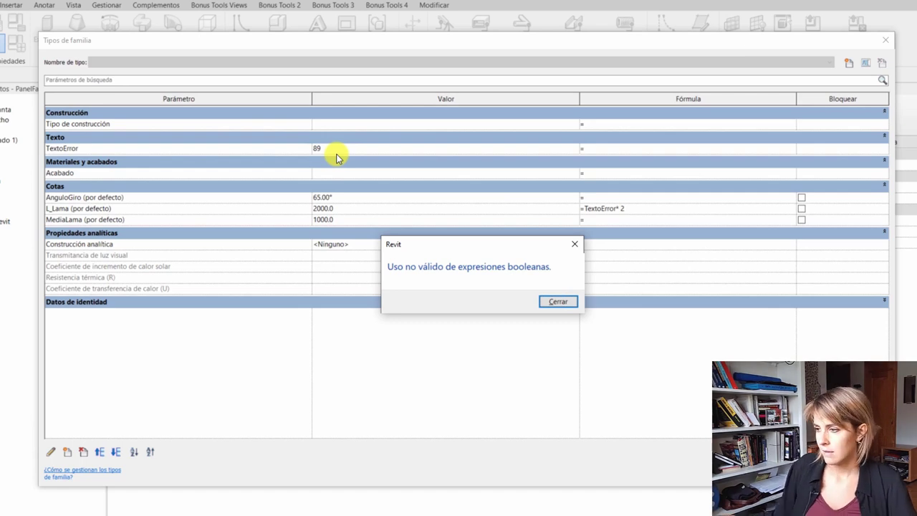
Step: Dismiss the boolean expression error, clear L_Lama's formula, and open TextoError's properties
left_click(337, 157)
left_click(577, 304)
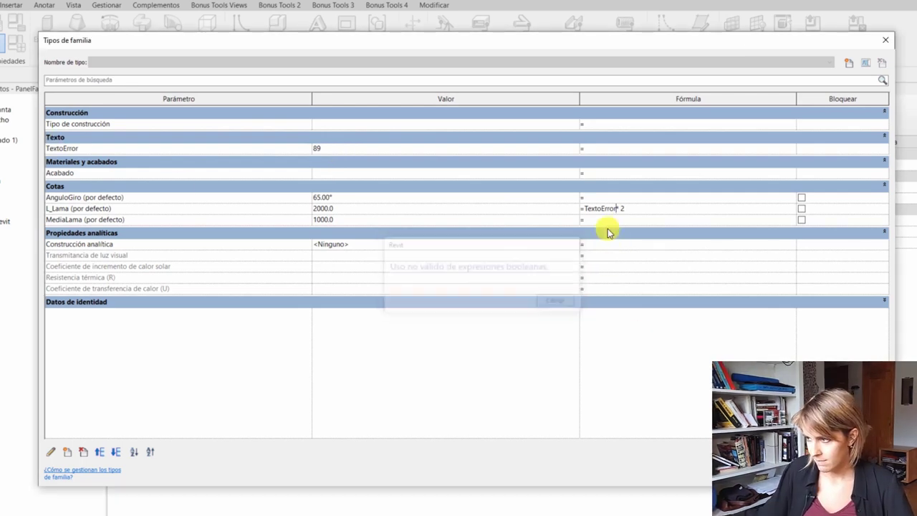
left_click(600, 208)
key("Return")
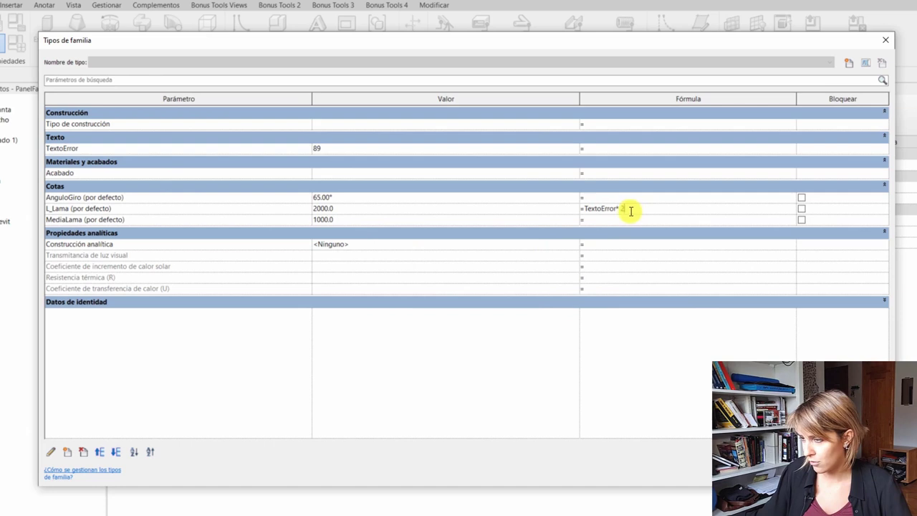
key("BackSpace")
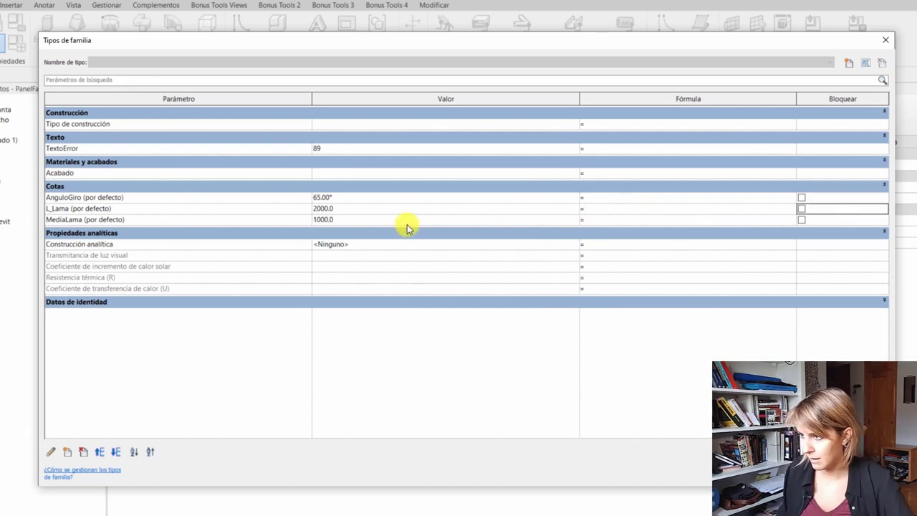
left_click(123, 152)
left_click(51, 452)
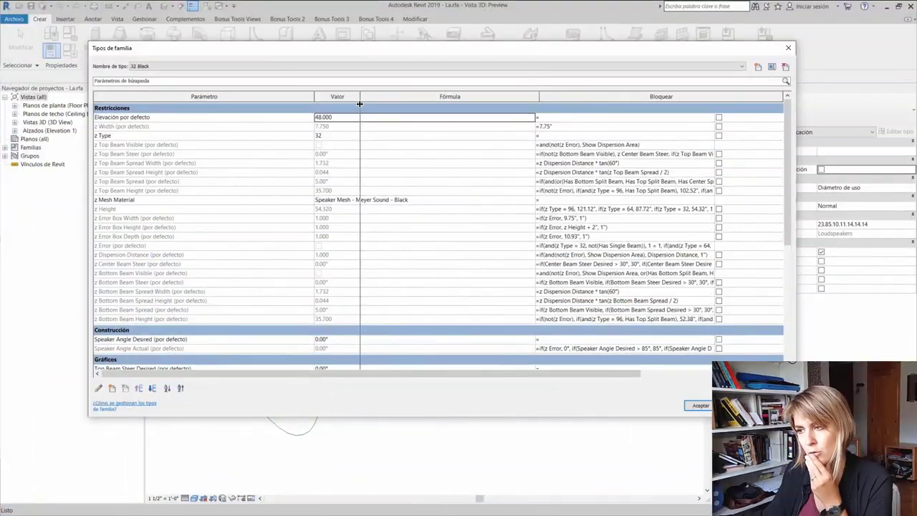
Step: Enlarge Family Types to full width, narrow the Valor column and widen Fórmula
mouse_move(538, 96)
left_mouse_down()
mouse_move(727, 113)
mouse_move(763, 95)
left_mouse_up()
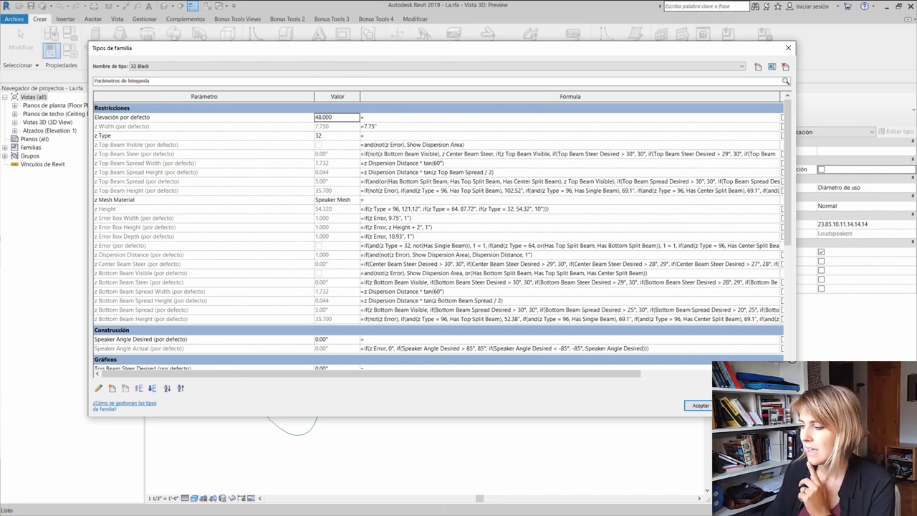
left_click_drag(794, 414, 915, 475)
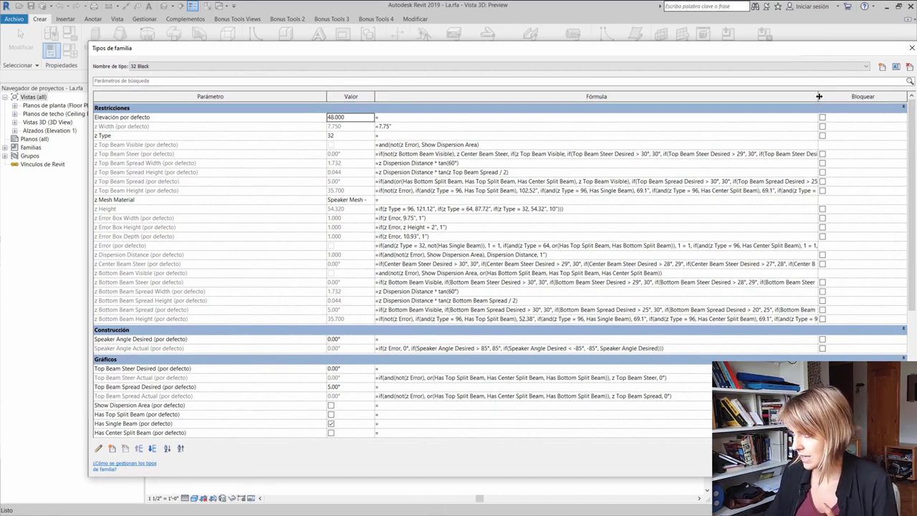
left_click_drag(819, 96, 890, 96)
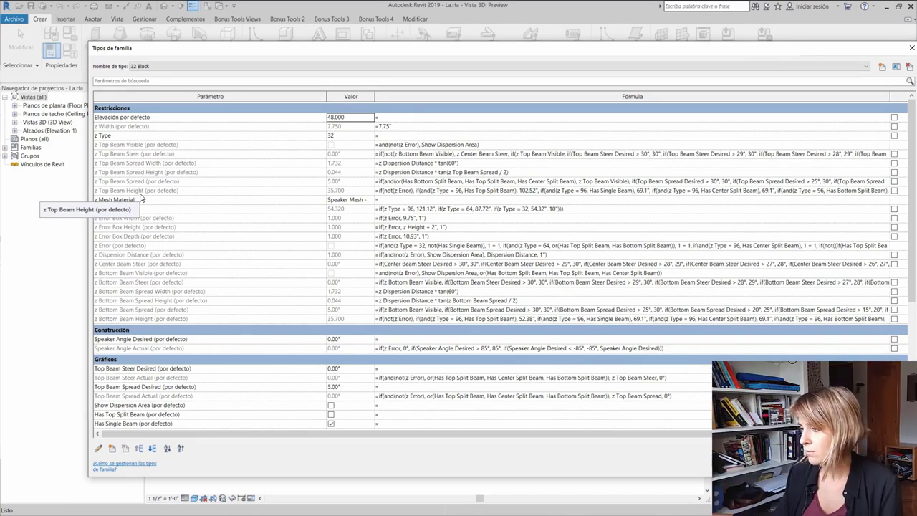
mouse_move(437, 434)
left_mouse_down()
mouse_move(580, 435)
mouse_move(419, 434)
left_mouse_up()
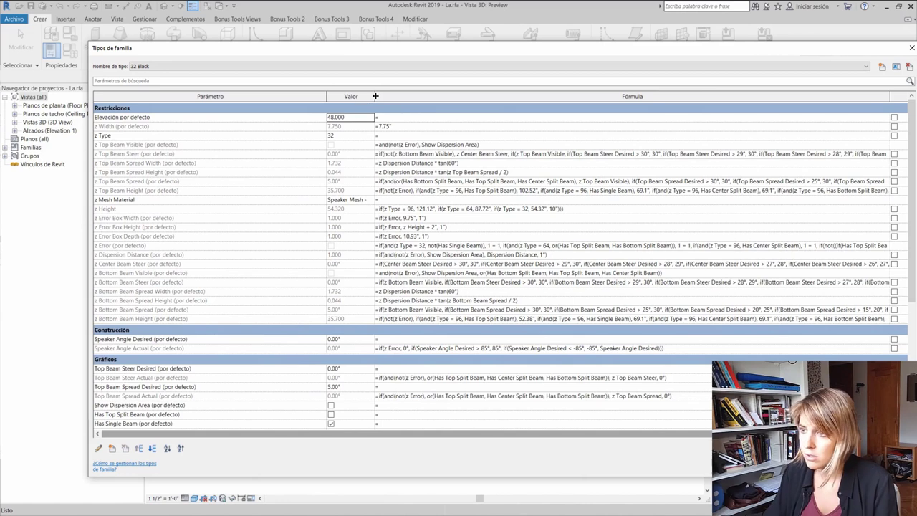
left_click_drag(375, 96, 237, 96)
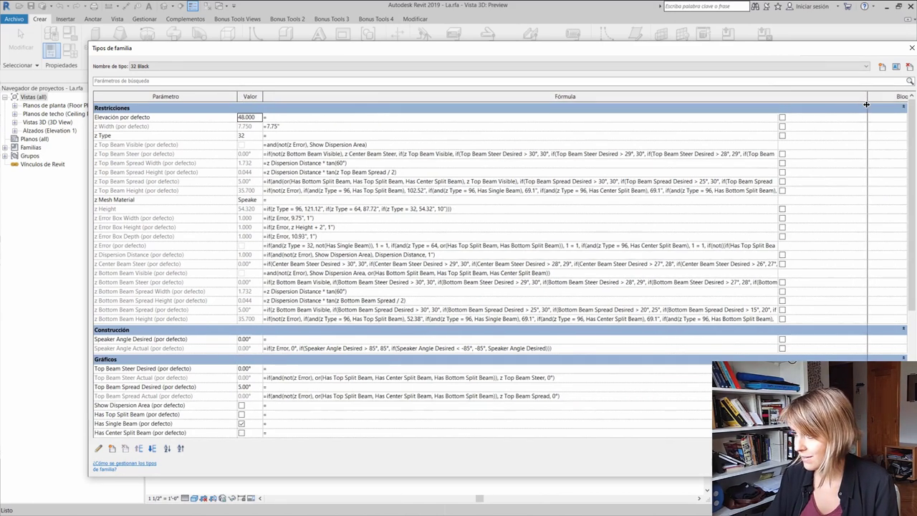
left_click_drag(777, 96, 867, 96)
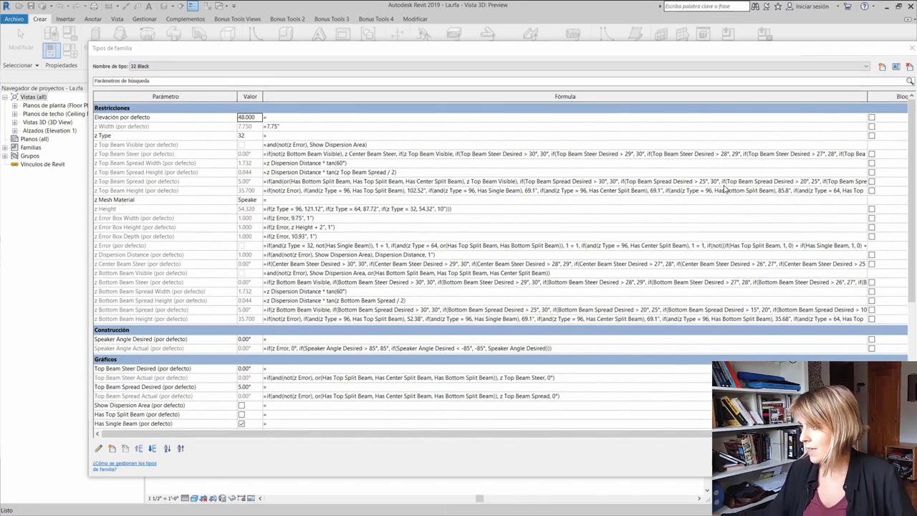
Step: Delete the '(' after 'or' in the z Top Beam Spread formula and dismiss the invalid-parameter error
left_click_drag(237, 97, 159, 97)
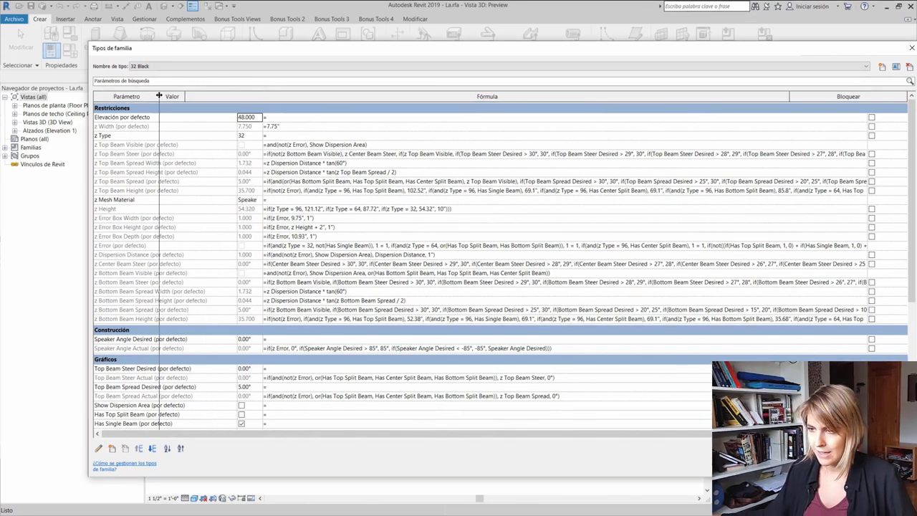
left_click_drag(790, 98, 883, 99)
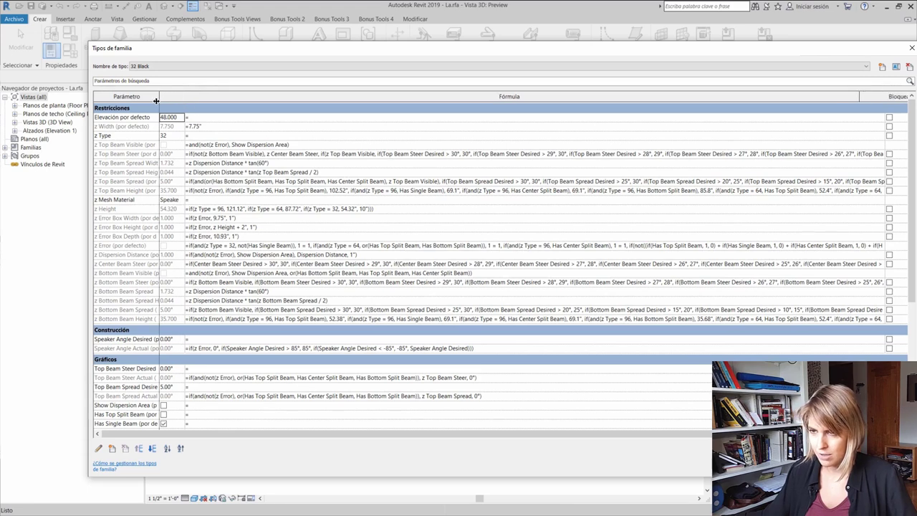
left_click_drag(184, 96, 170, 99)
left_click(199, 182)
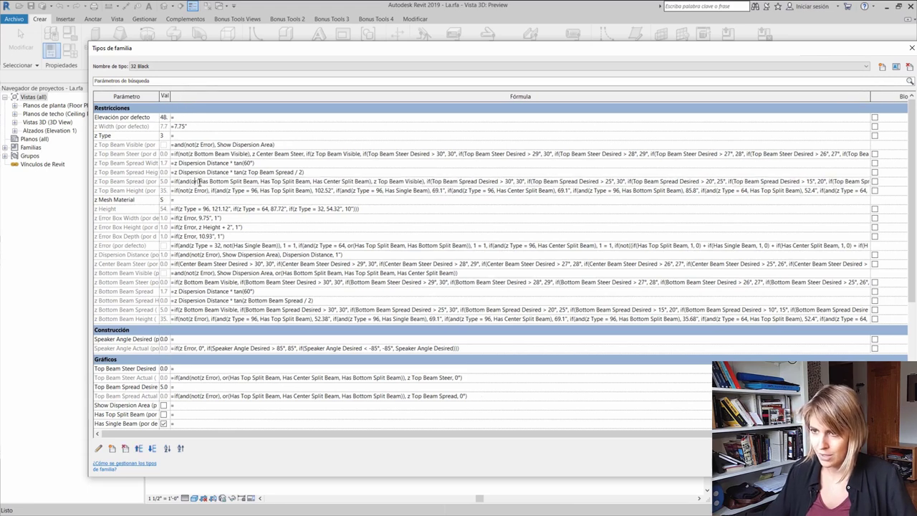
key("BackSpace")
key("Return")
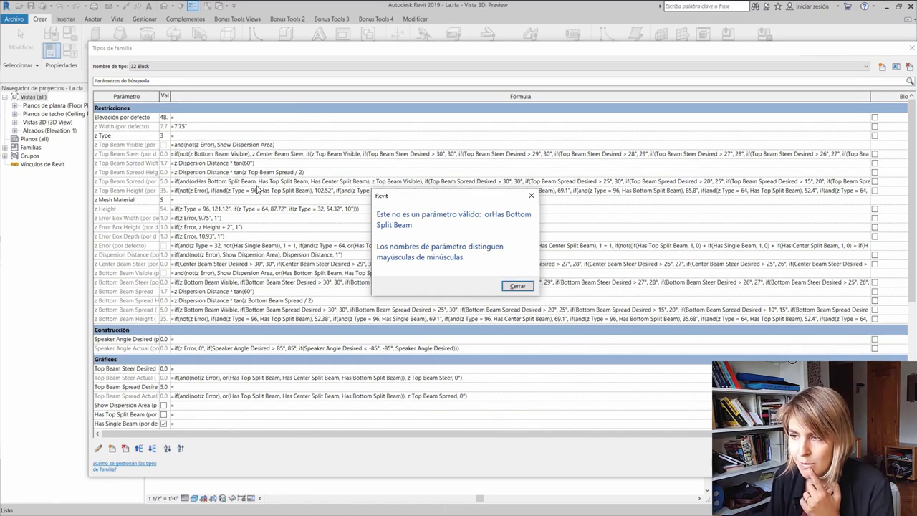
left_click(517, 286)
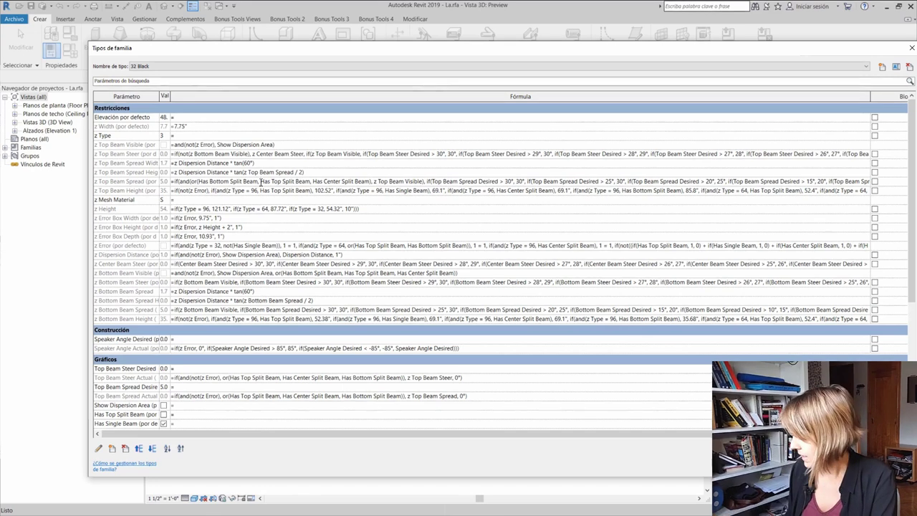
Step: Append a comma to the end of the formula to trigger the unexpected-end error
key("End")
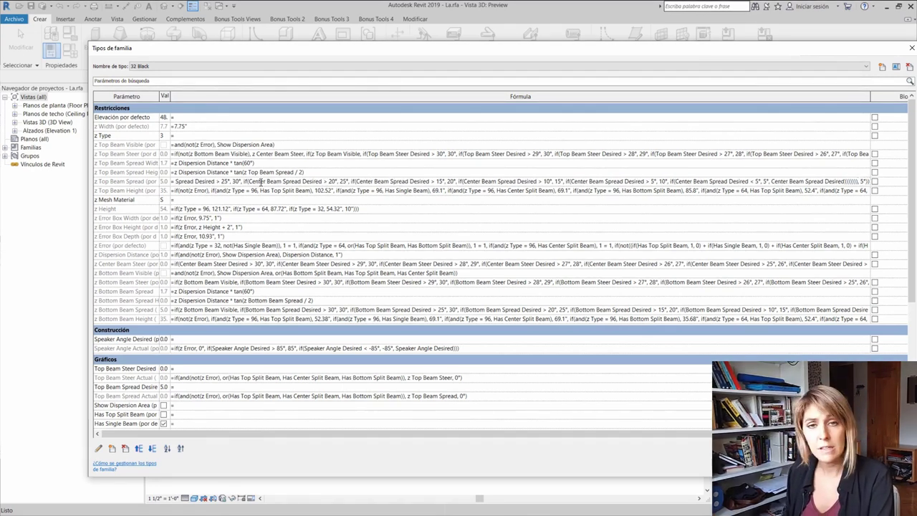
type(",")
key("Return")
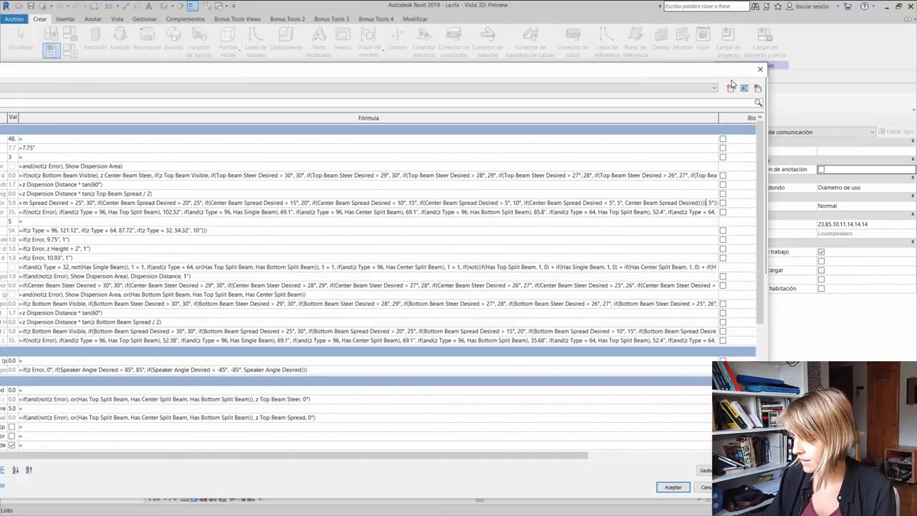
Step: Close La.rfa's family types and switch to PanelFachadaLoca.rfa's Family Types, widening the value column
left_click(761, 71)
mouse_move(475, 150)
middle_mouse_down("shift")
mouse_move(526, 215)
mouse_move(362, 91)
middle_mouse_up("shift")
left_click(362, 88)
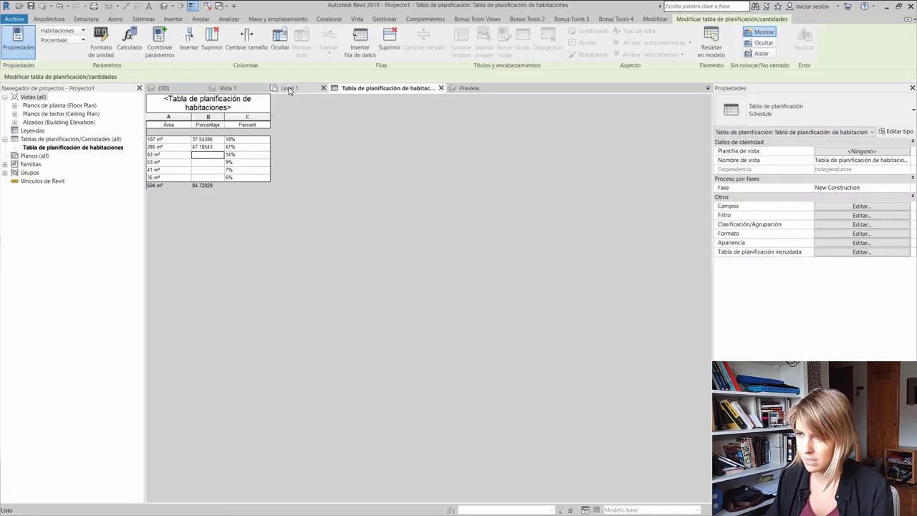
left_click(290, 88)
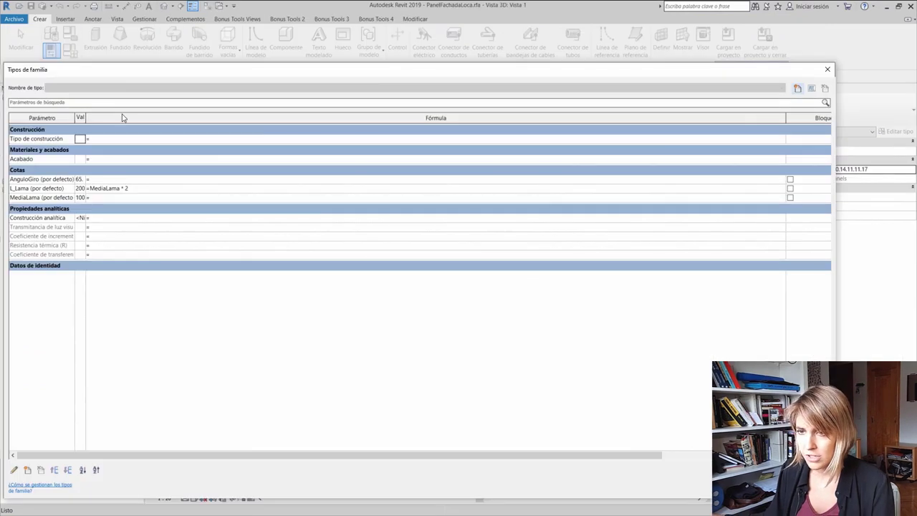
left_click_drag(86, 119, 282, 120)
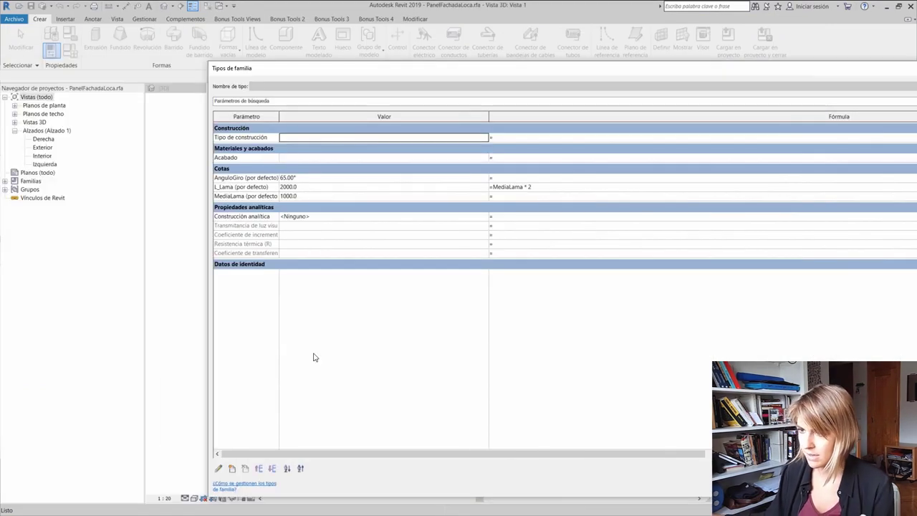
Step: Add length parameters deTipo (type), deEjemplar (instance) and formula (type)
left_click(259, 467)
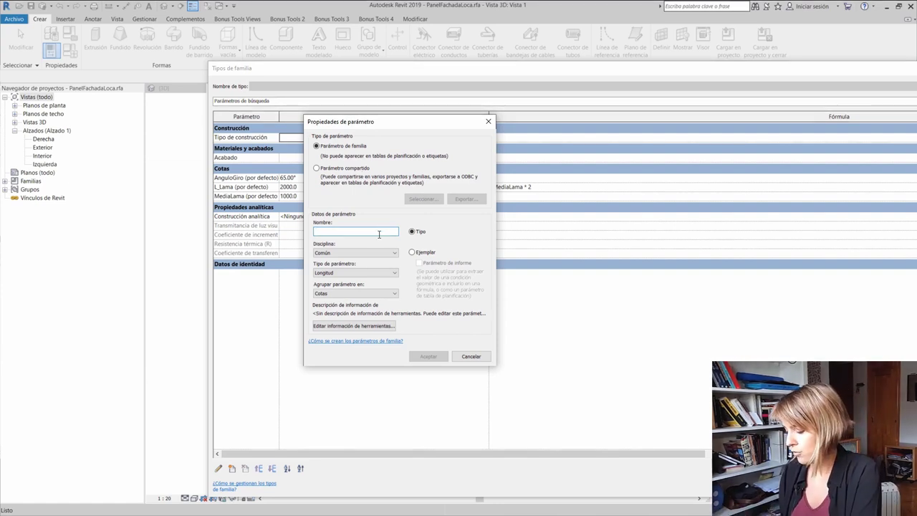
type("deTipo")
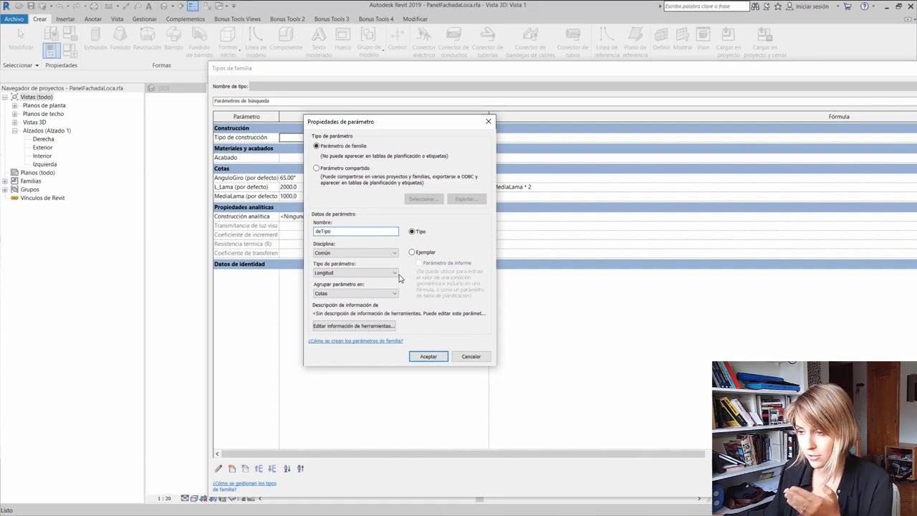
left_click(423, 358)
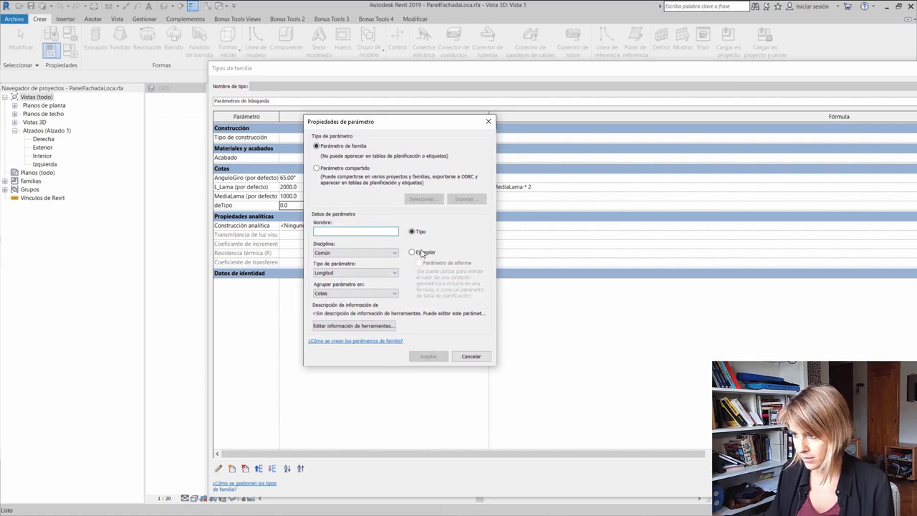
type("deEj")
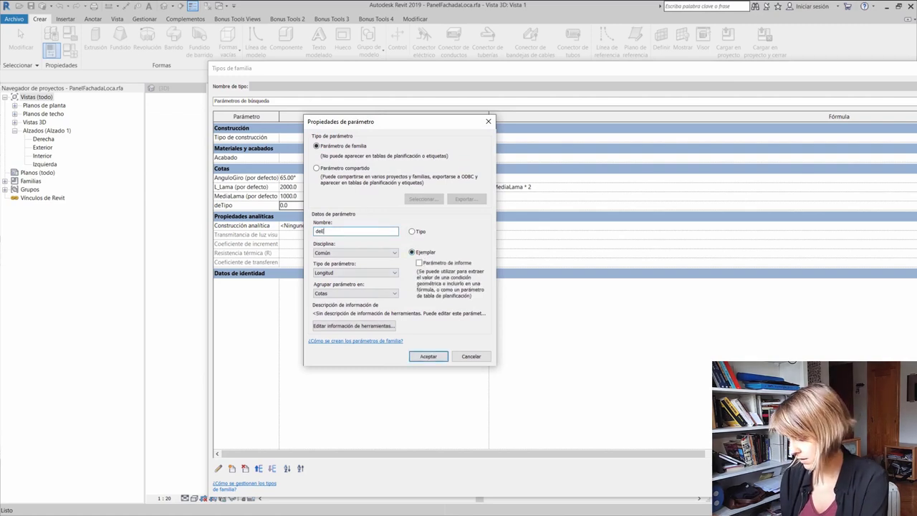
type("emplar")
key("Return")
type("formula")
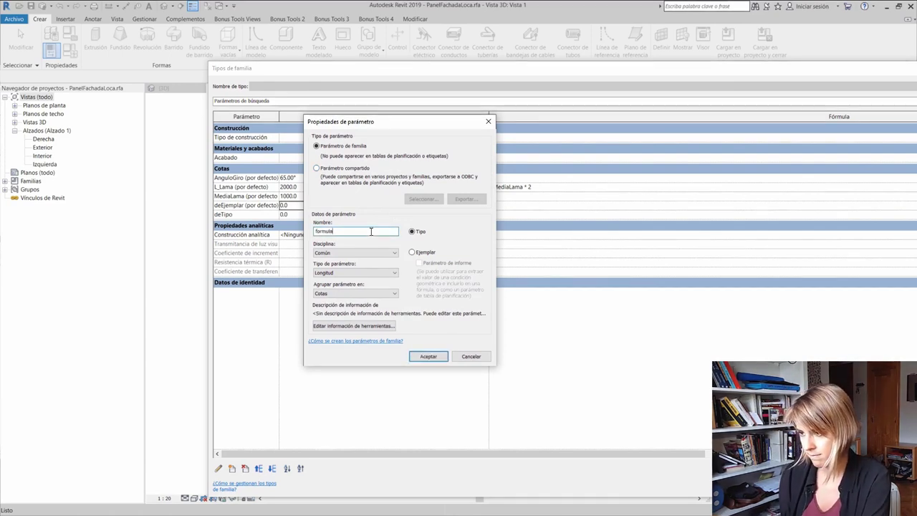
key("Return")
left_click(511, 227)
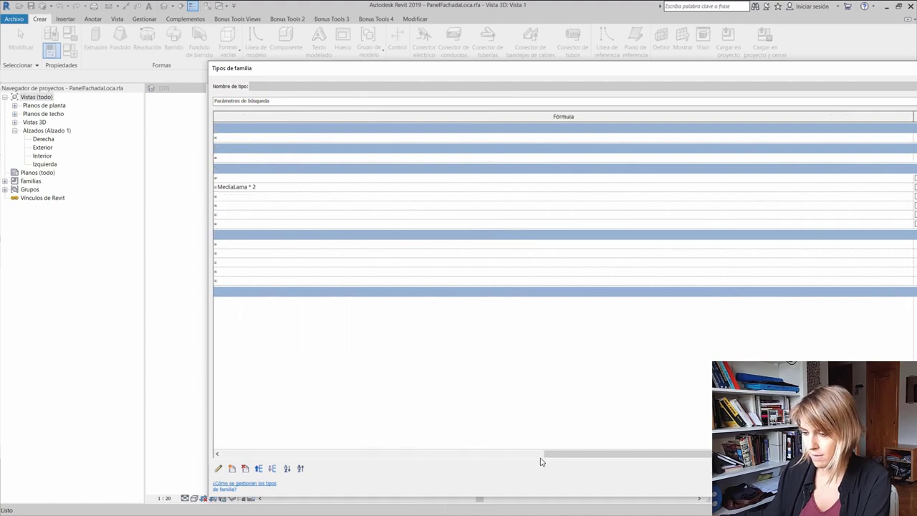
Step: Enter =deEjemplar + deTipo as the formula parameter's expression, triggering the instance-parameter error
left_click_drag(652, 455, 351, 456)
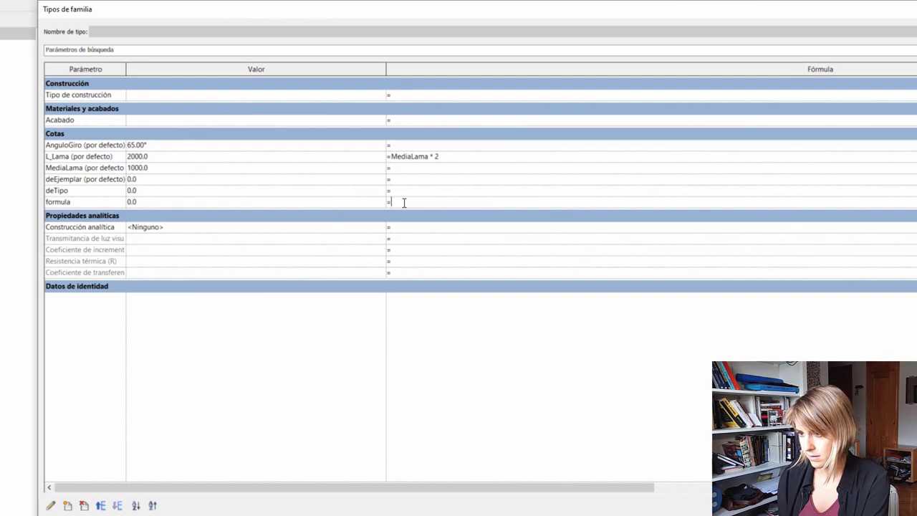
type("deEjemplar + deTipo")
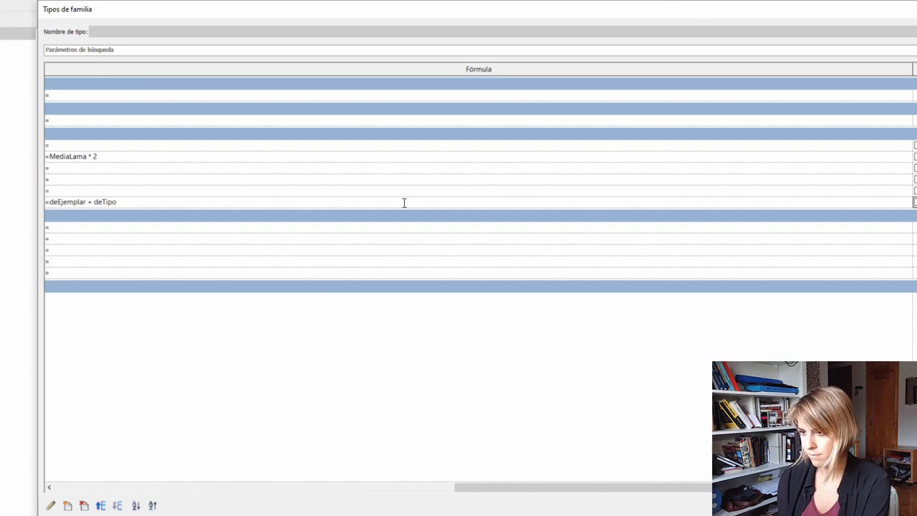
key("Return")
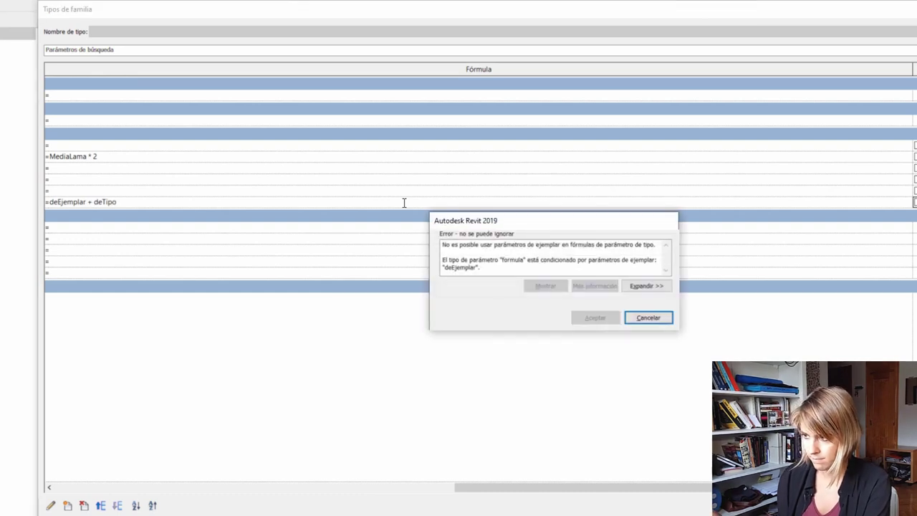